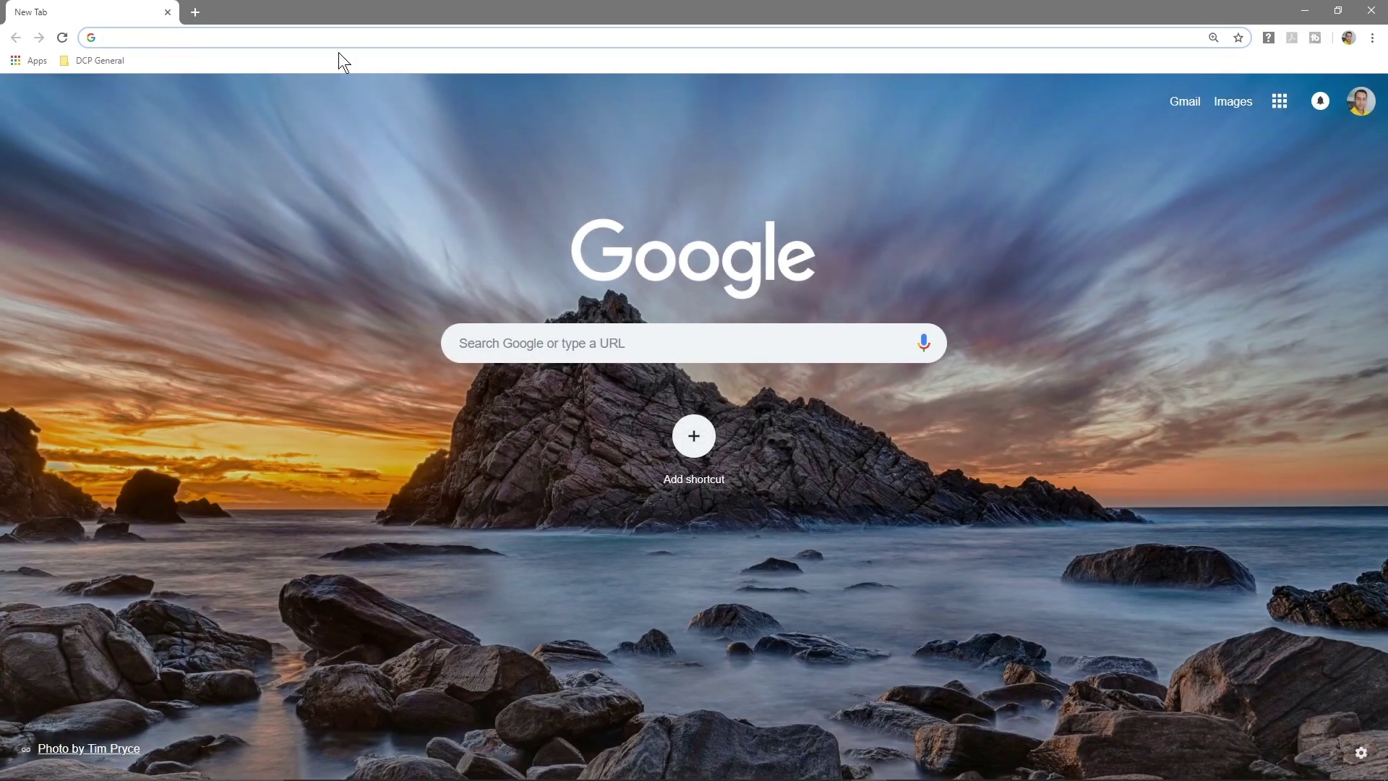
Step: Open Chrome's three-dot Customize and control menu on the new tab page
left_click(1373, 38)
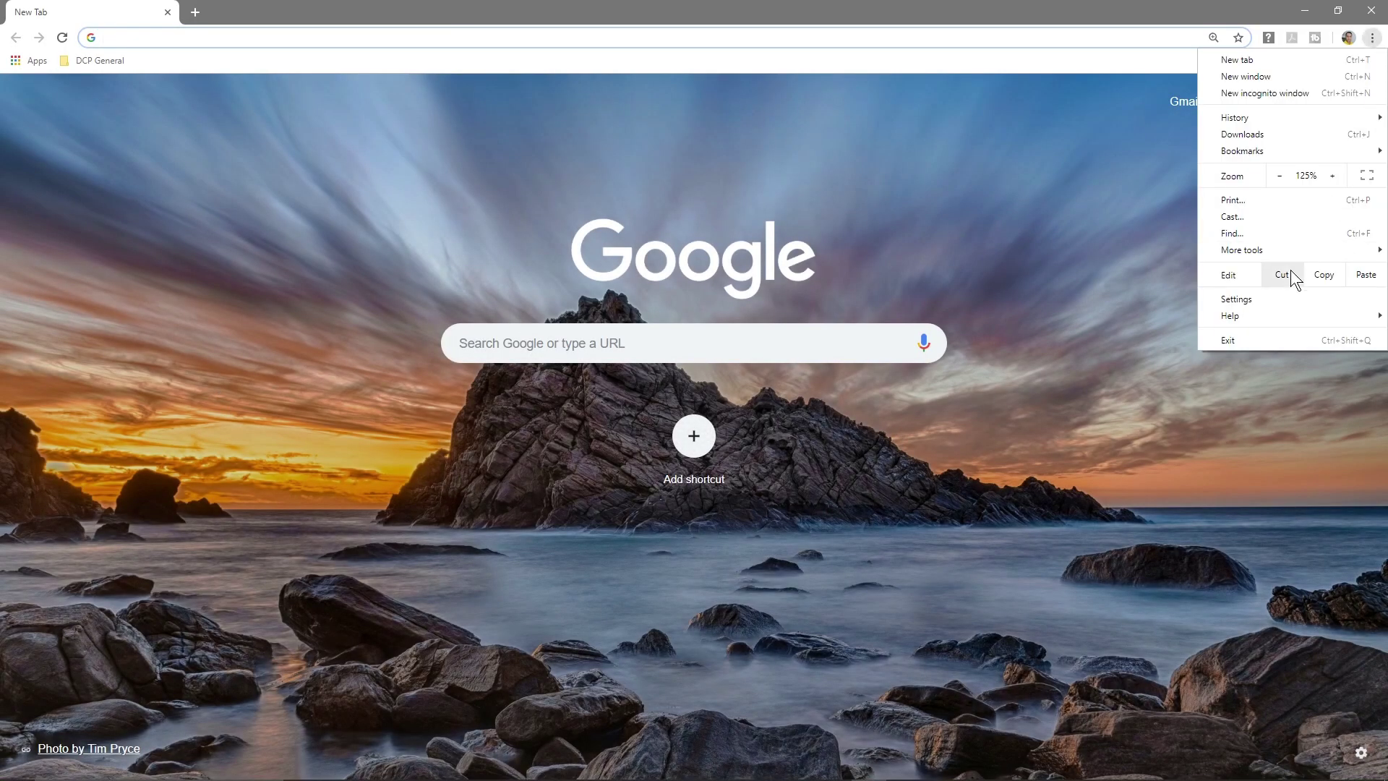
mouse_move(1267, 315)
left_click(1161, 317)
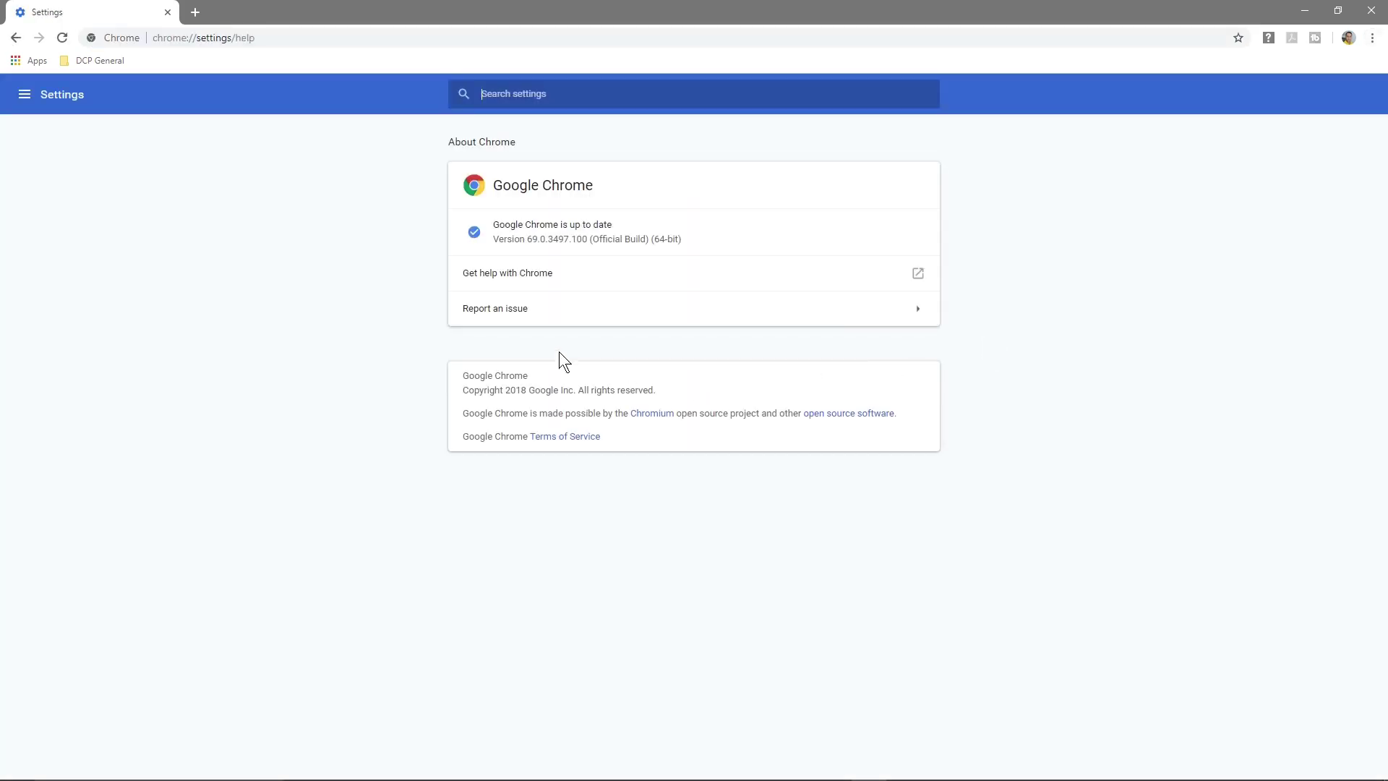
left_click_drag(520, 240, 597, 232)
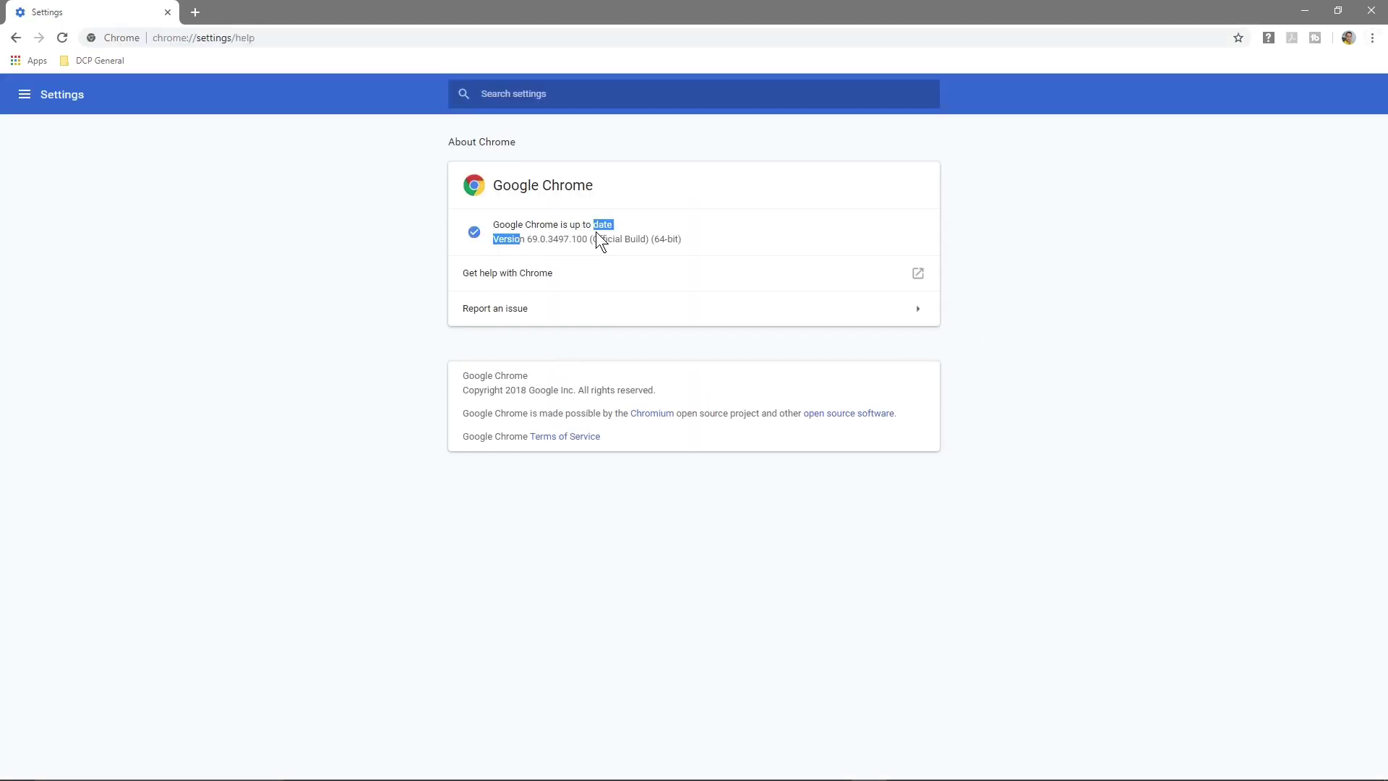
left_click(205, 13)
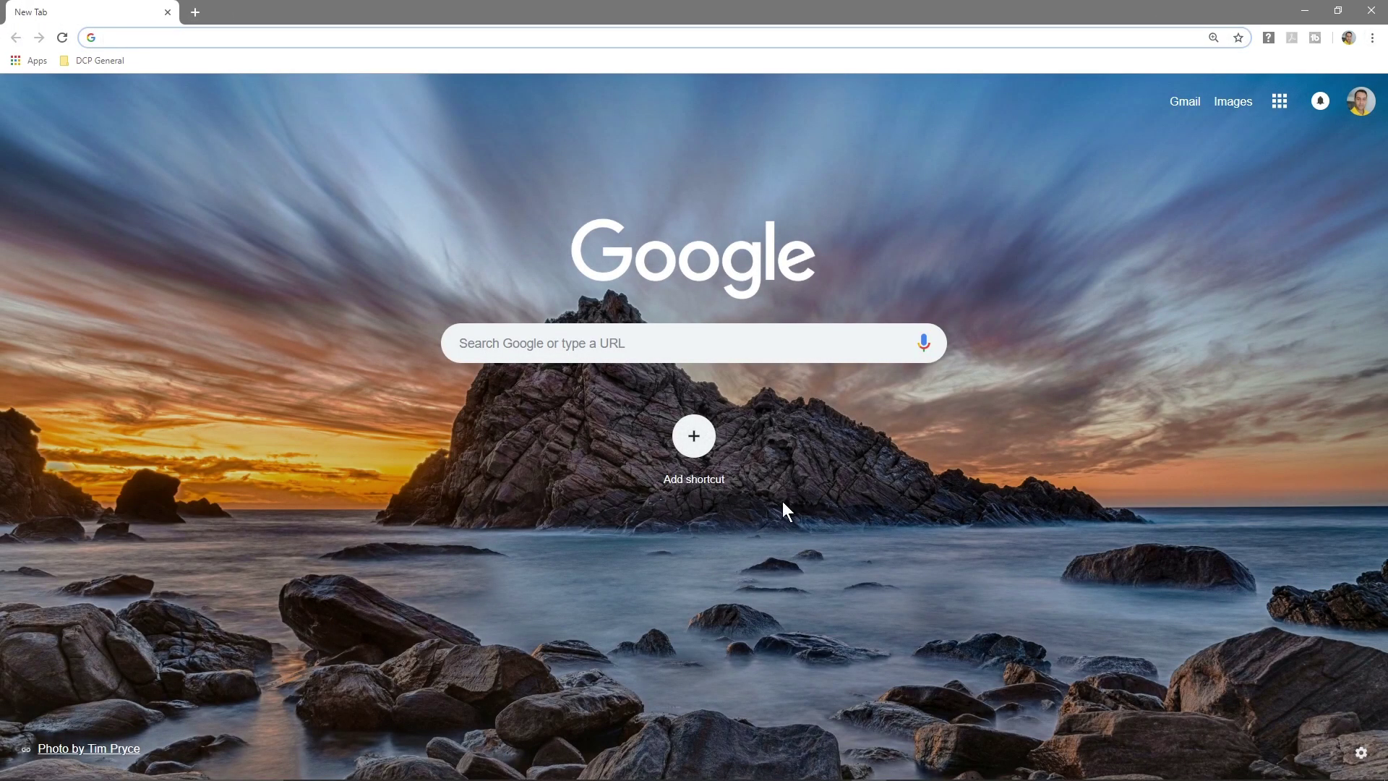
left_click(95, 65)
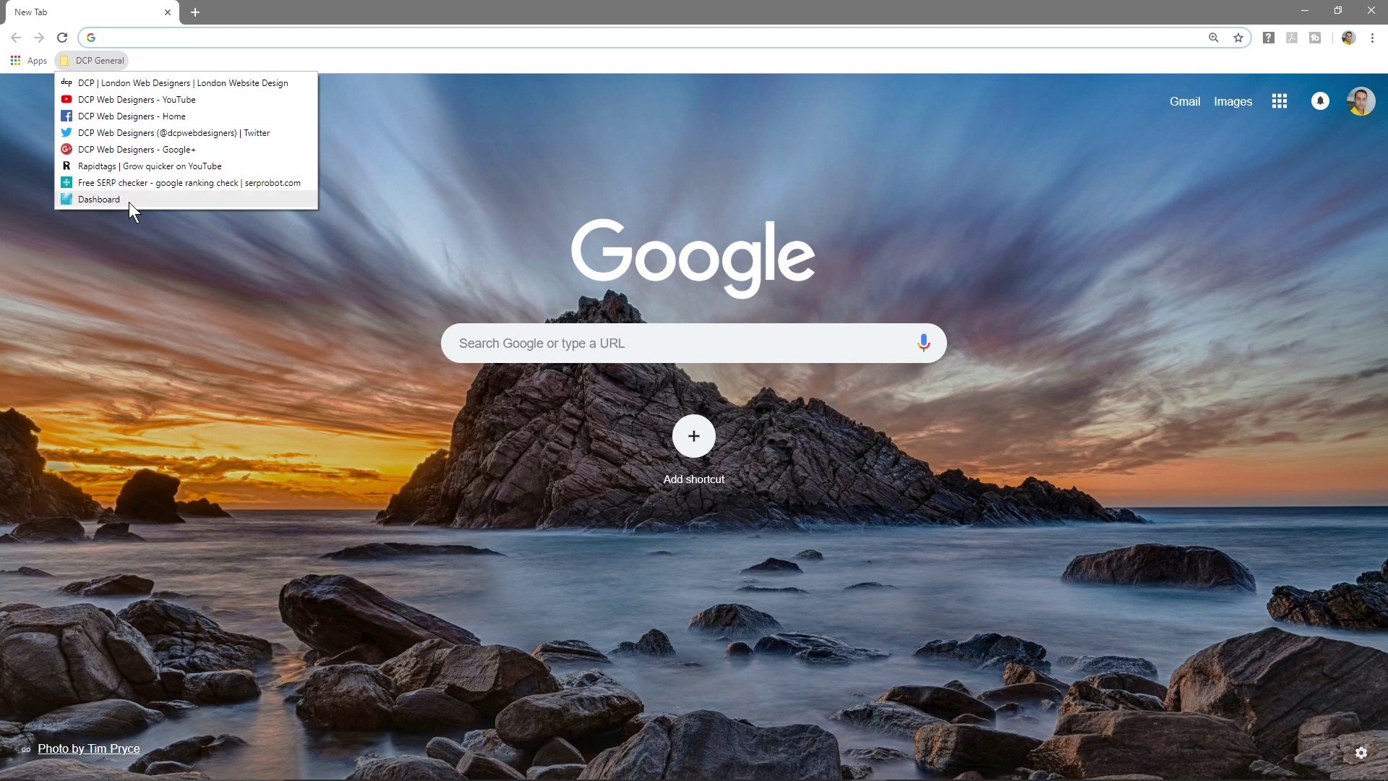
left_click(126, 244)
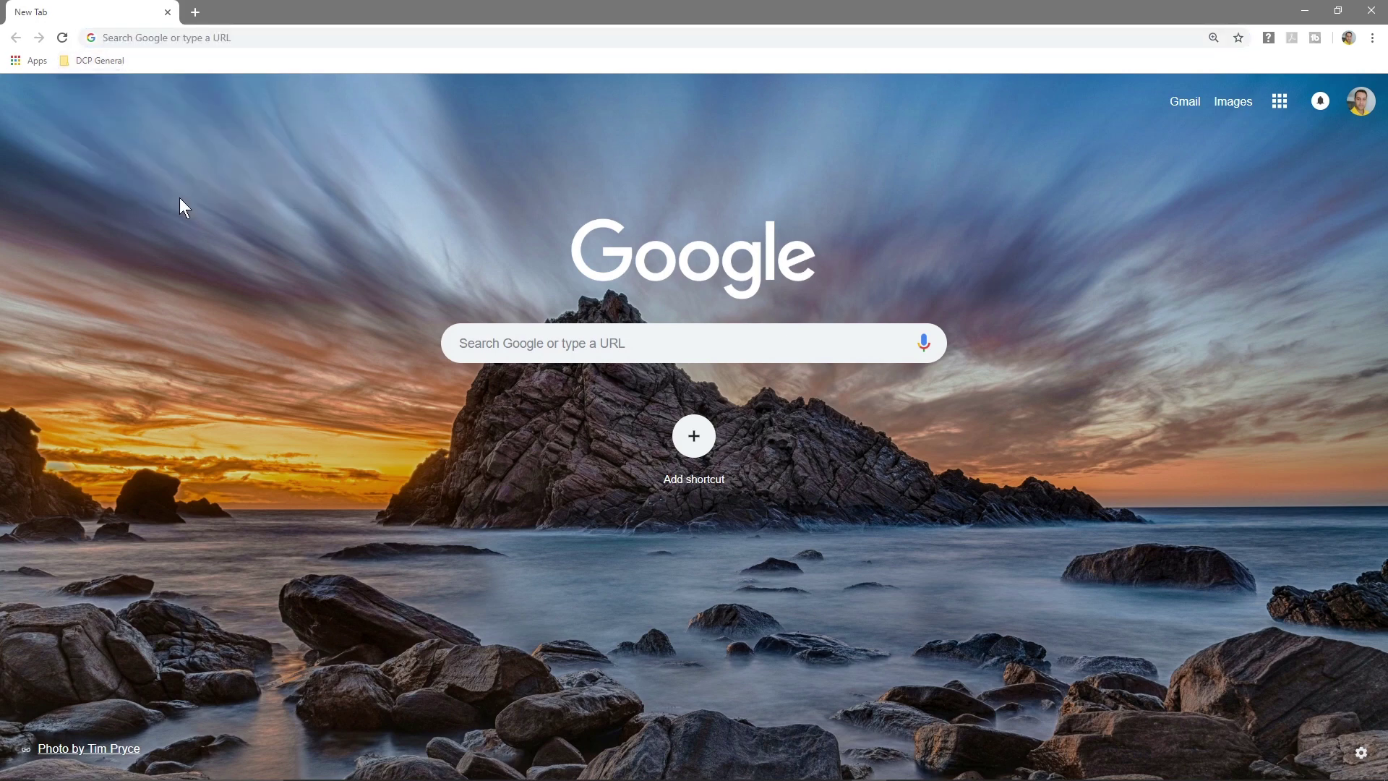
left_click(84, 58)
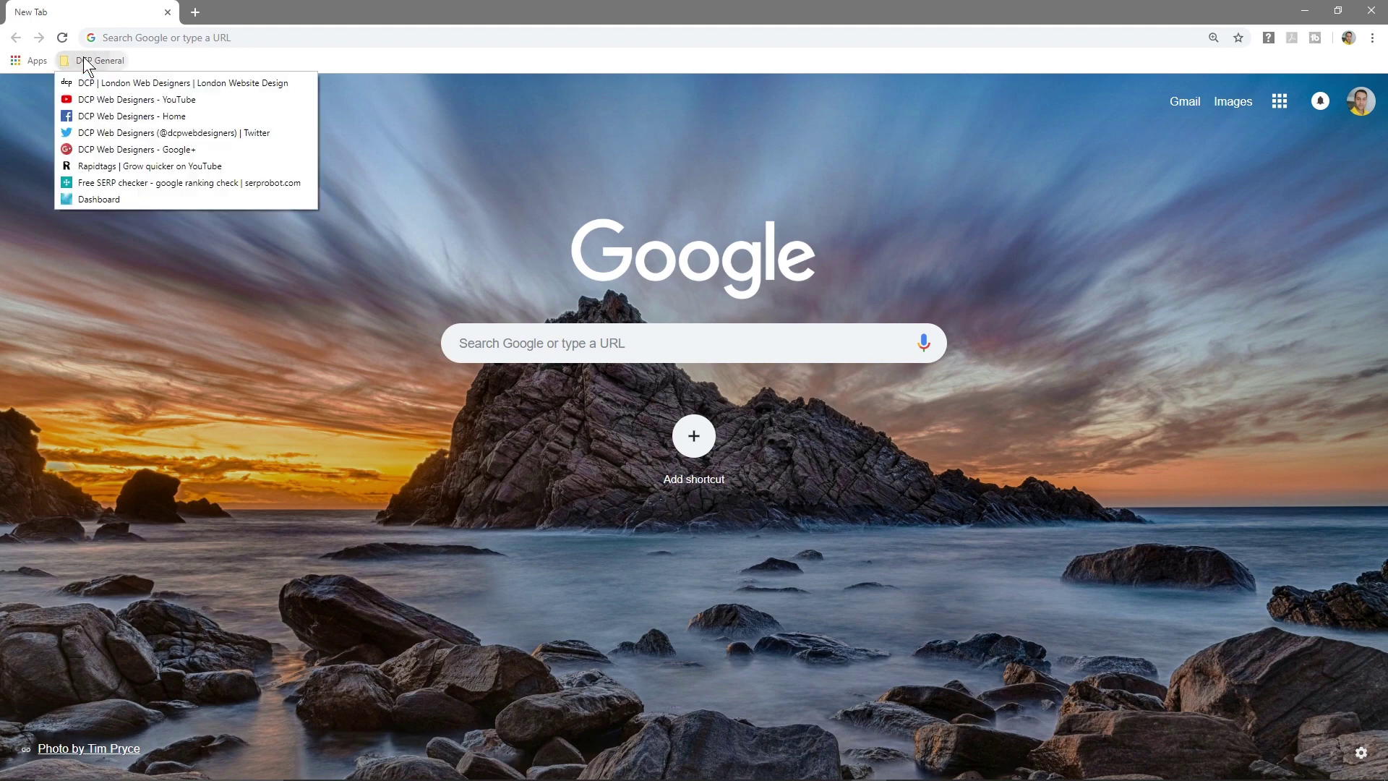
right_click(84, 59)
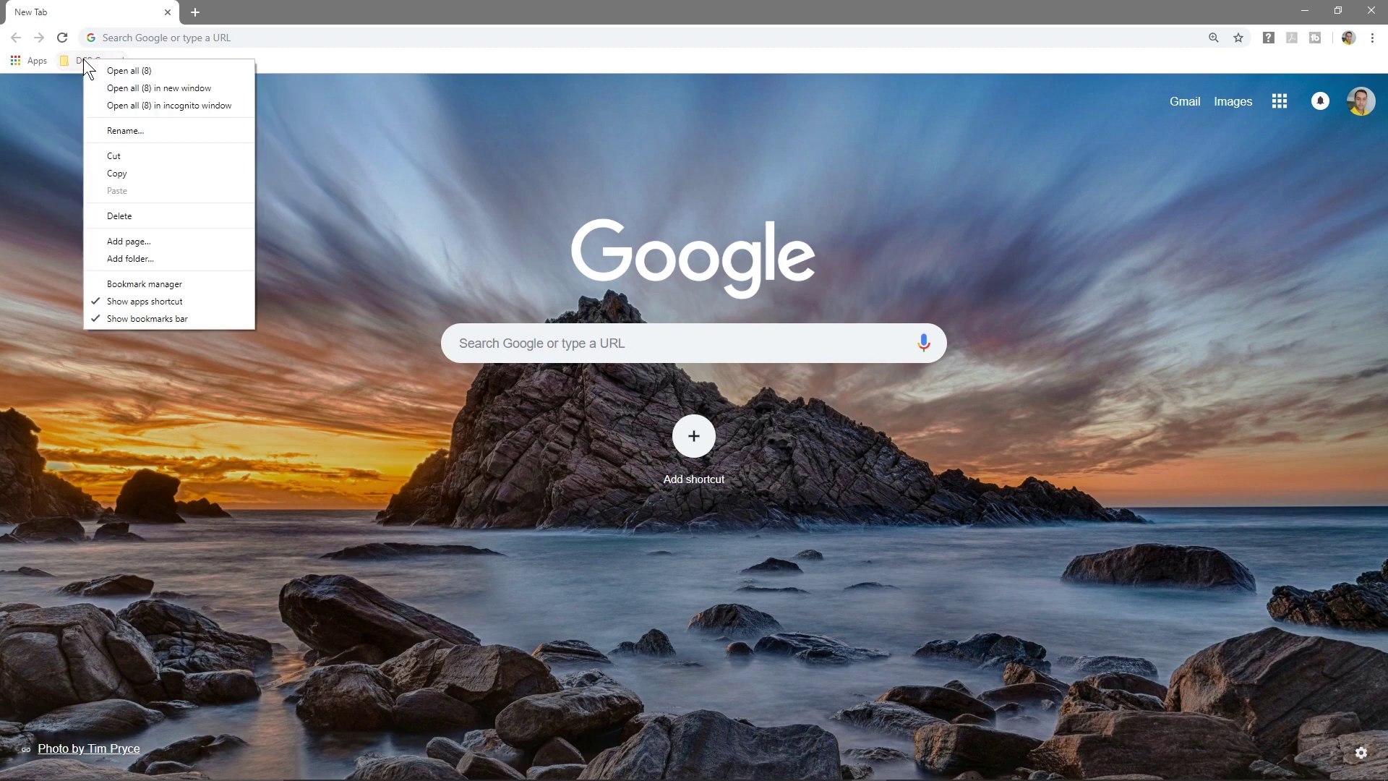
left_click(109, 70)
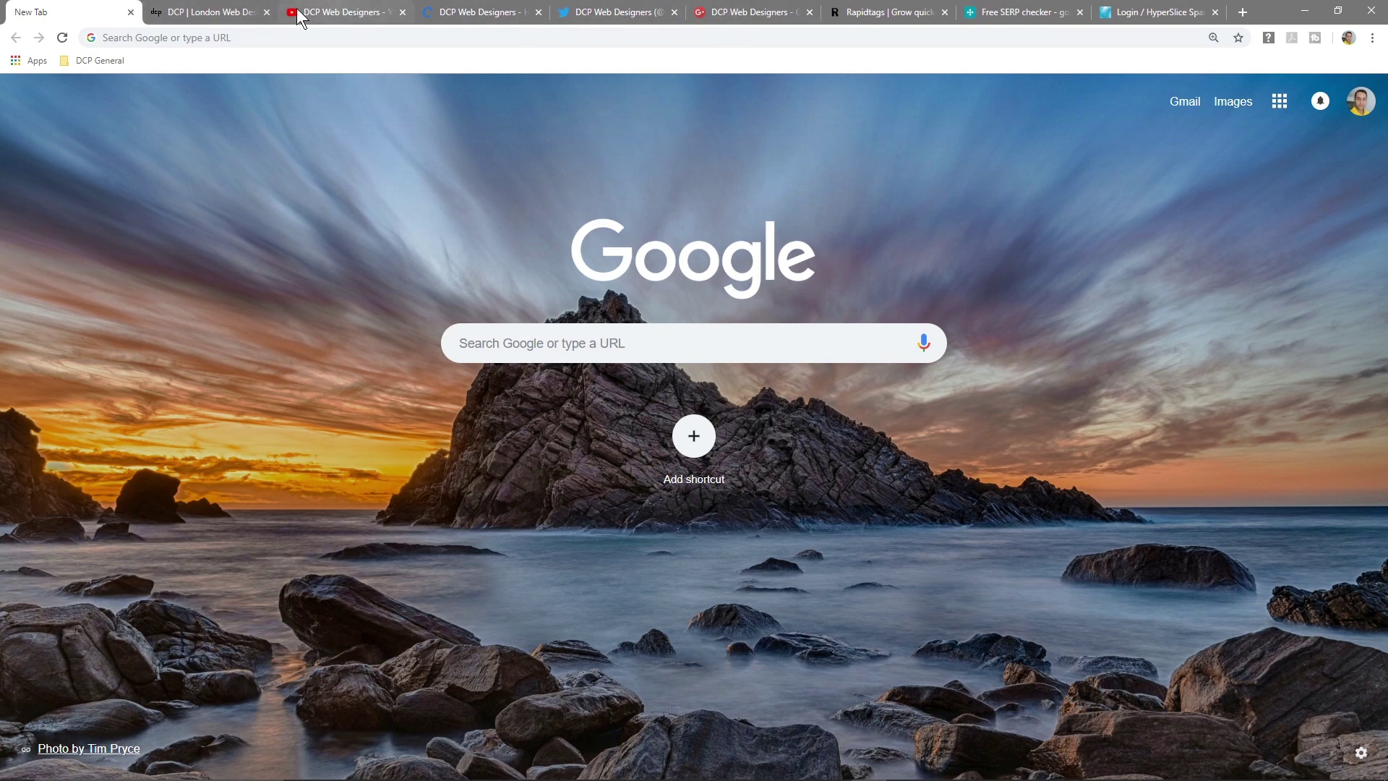
left_click(317, 15)
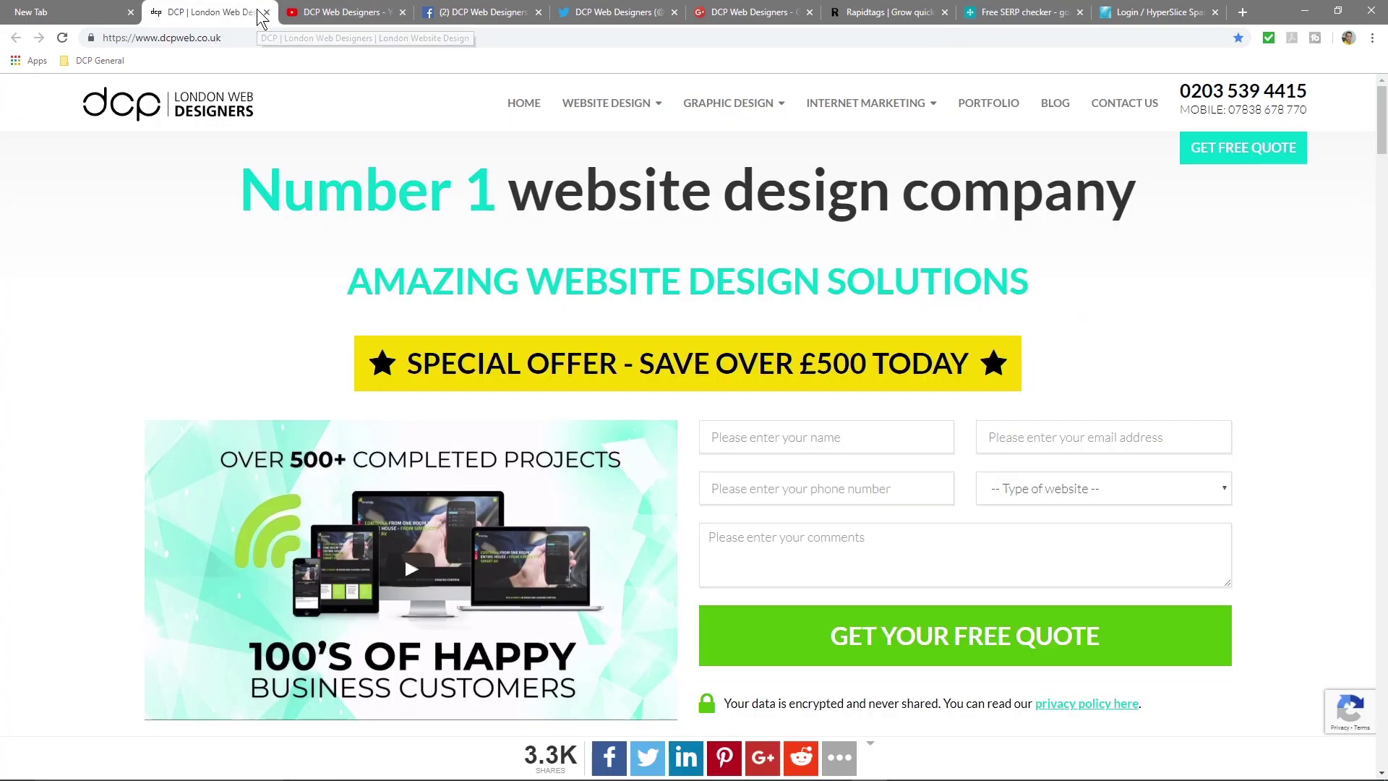
left_click(267, 12)
left_click(267, 13)
left_click(267, 14)
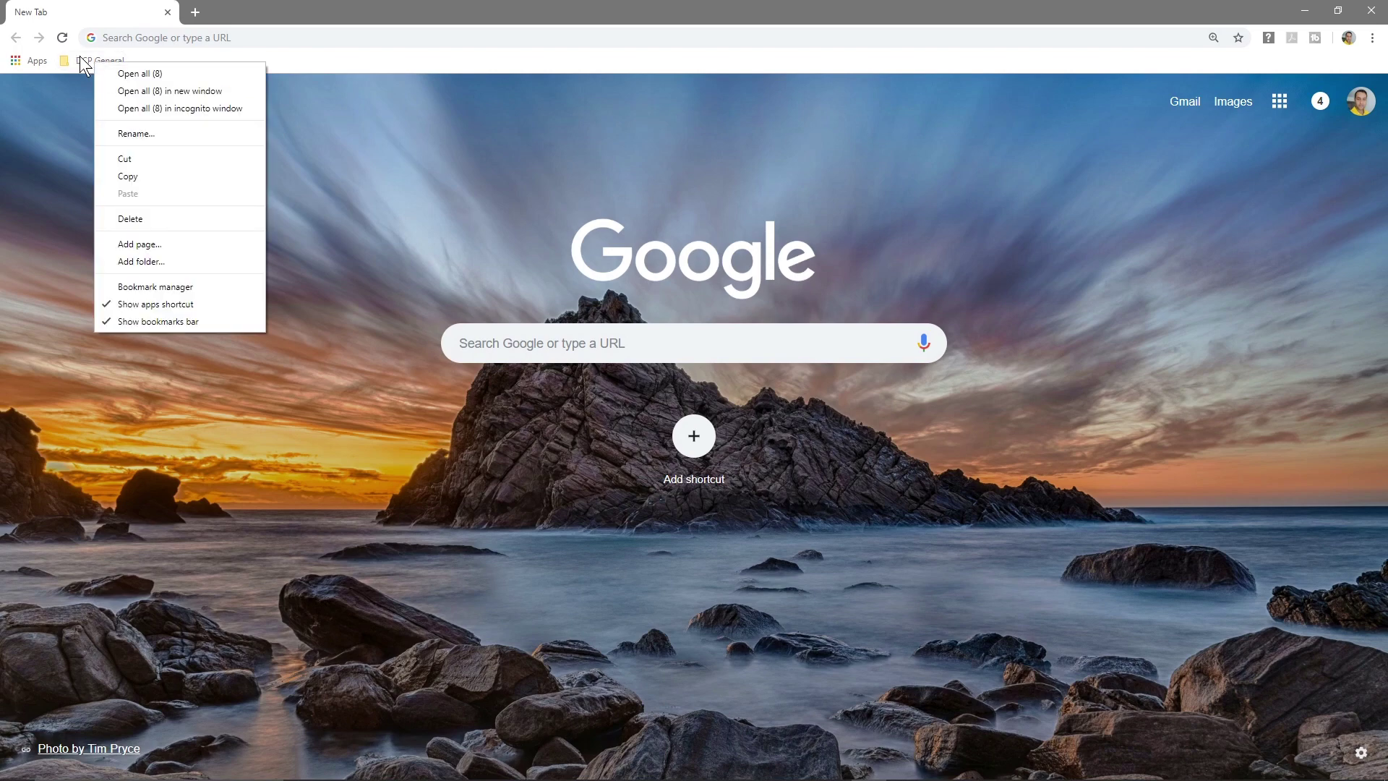
left_click(81, 58)
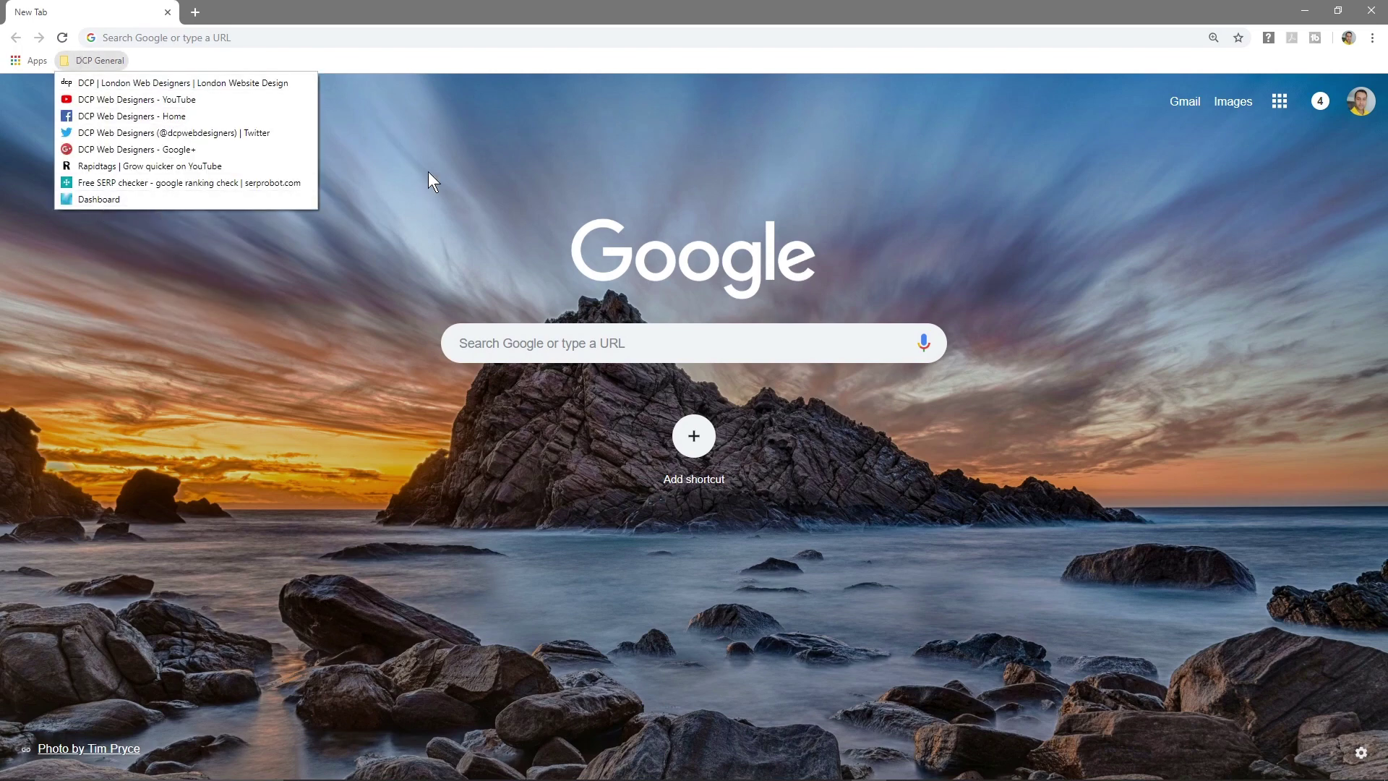
Step: Load bbc.co.uk in a new tab and bookmark the BBC home page
left_click(195, 13)
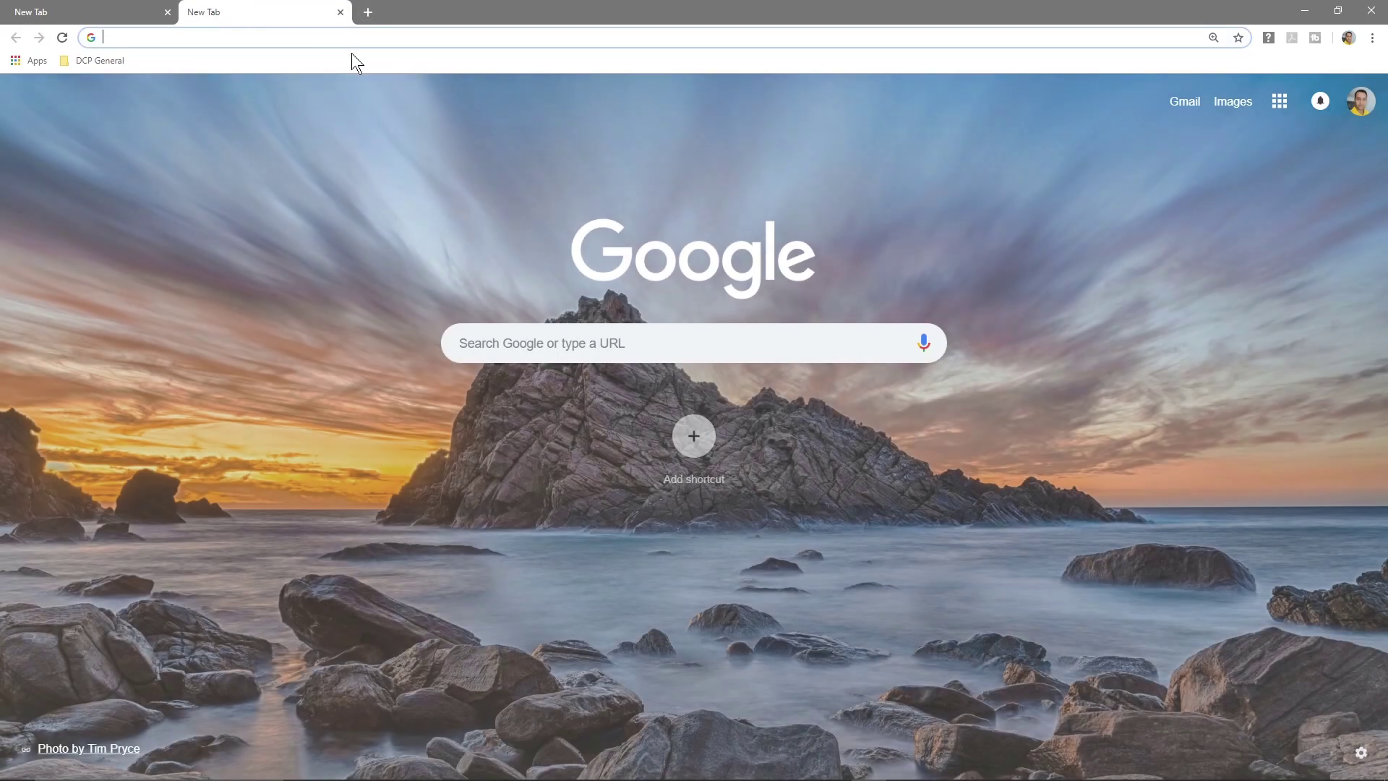
type("bbc.co.uk")
key("Return")
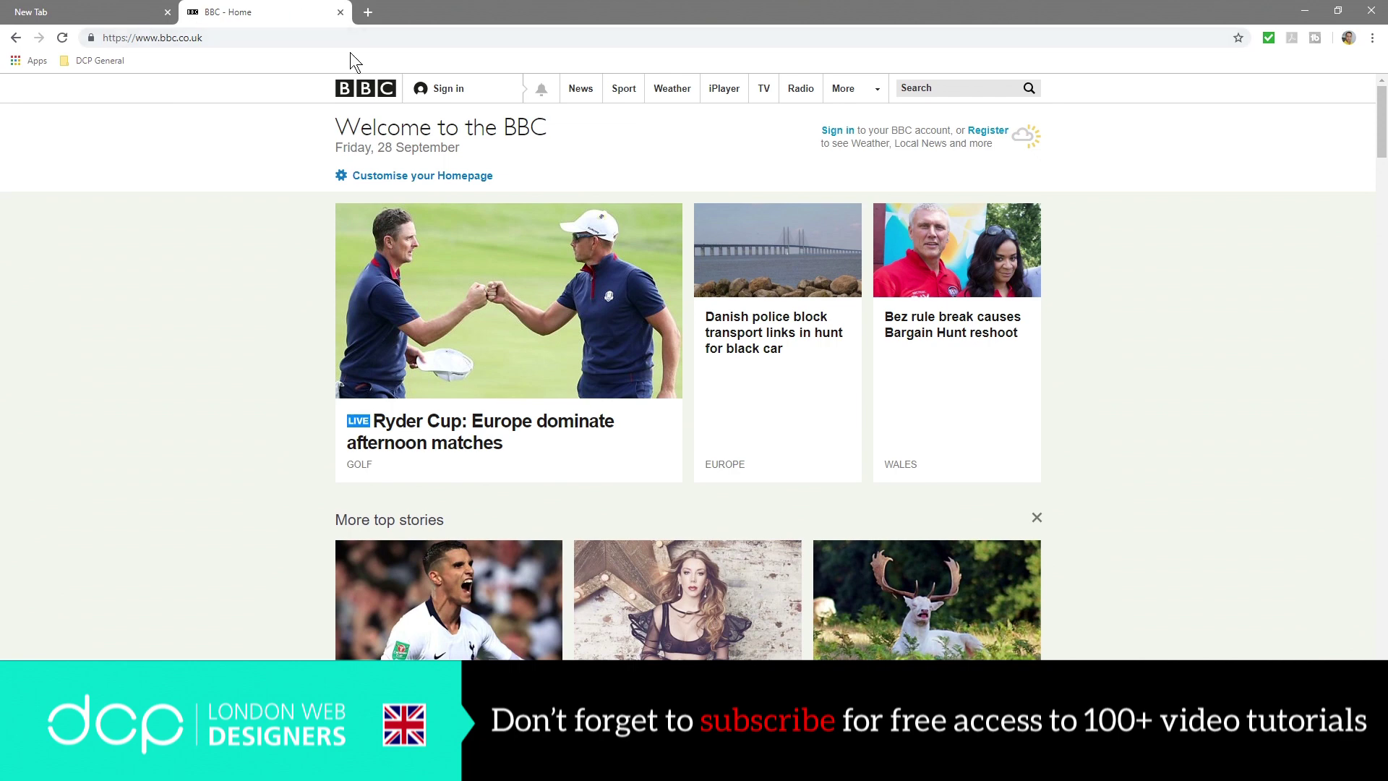
left_click(1239, 40)
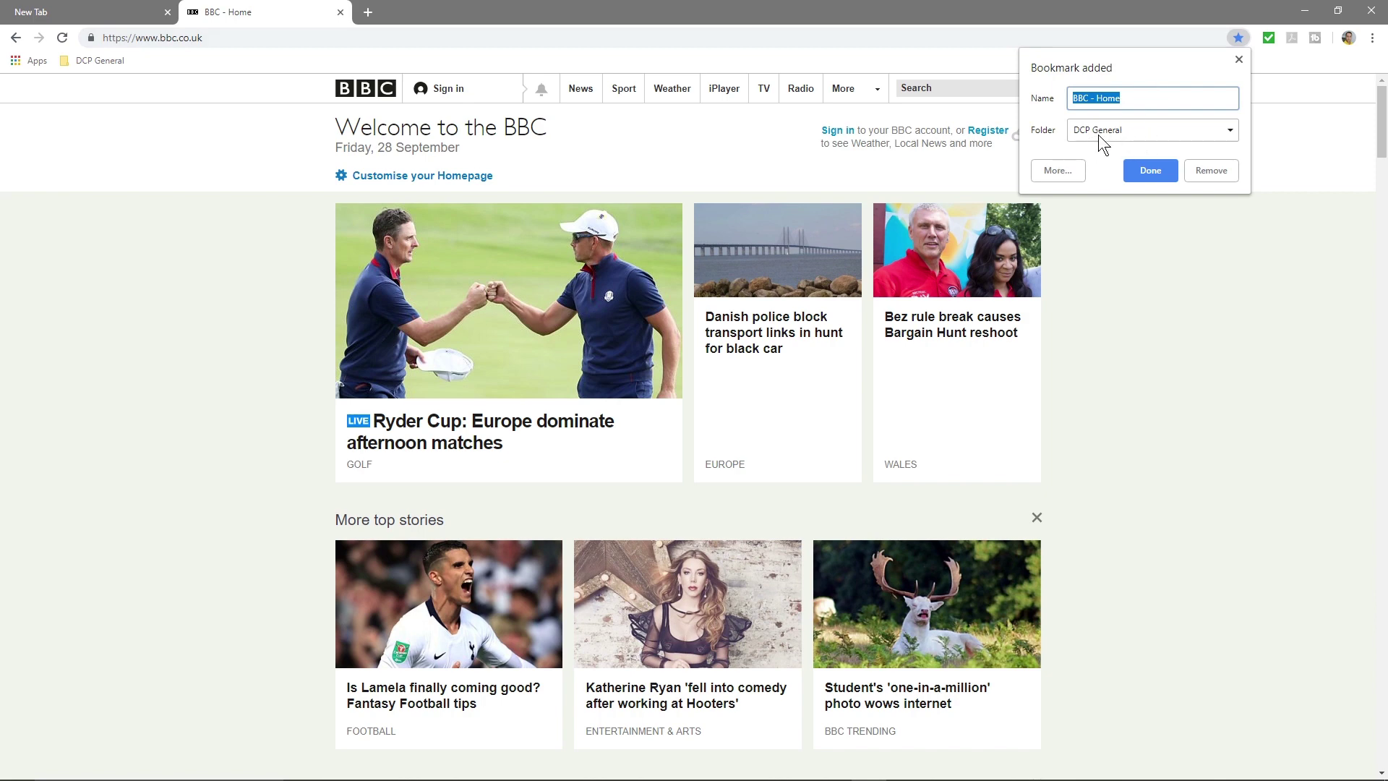
Step: Save the BBC - Home bookmark into a new 'News' folder created on the bookmarks bar
left_click(1057, 171)
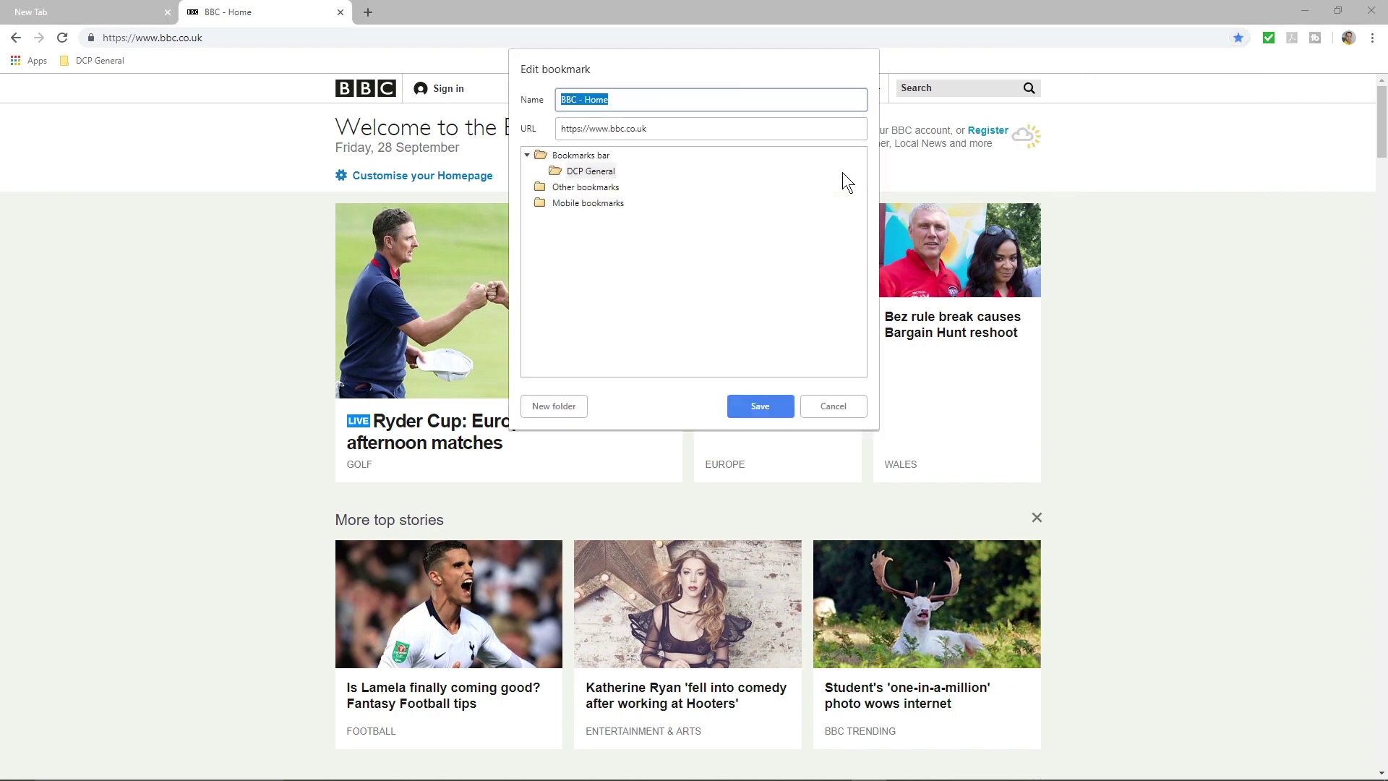
left_click(592, 156)
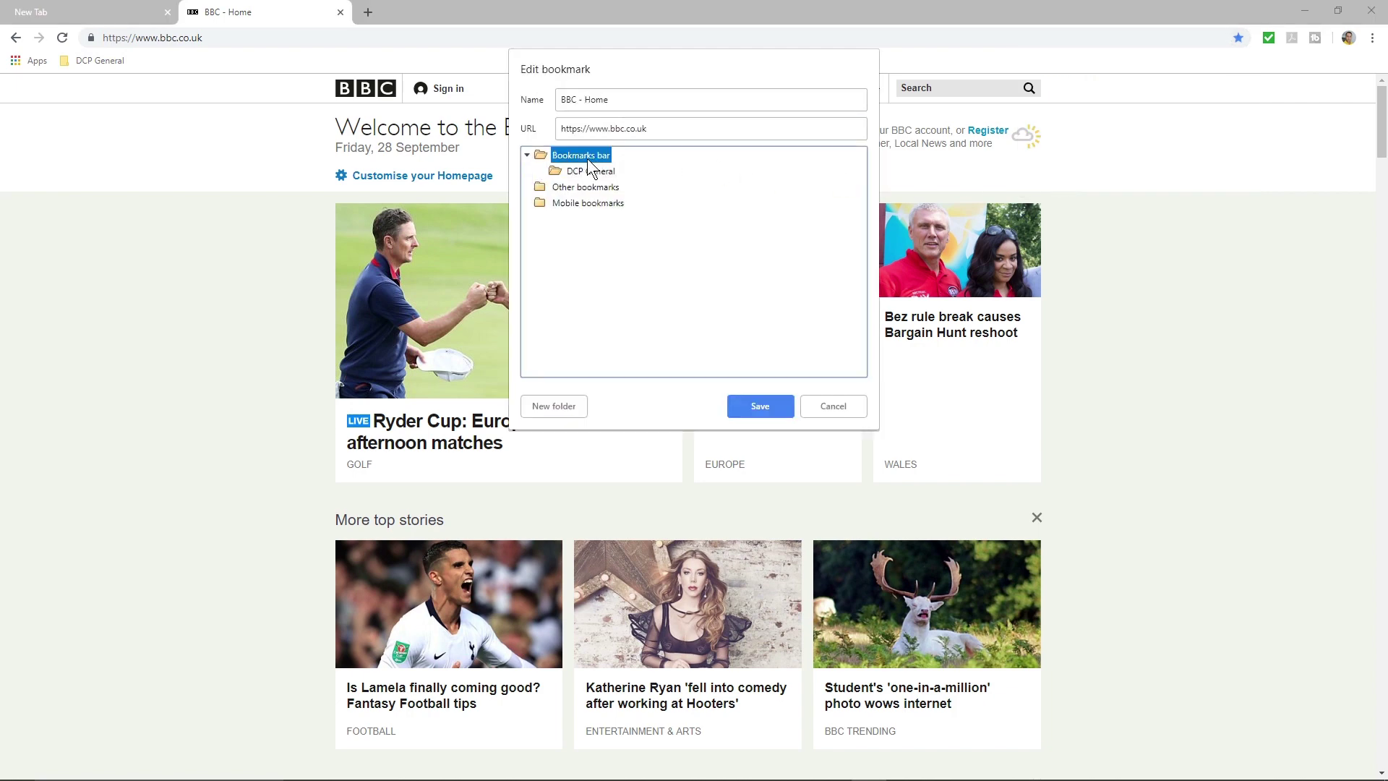
right_click(592, 154)
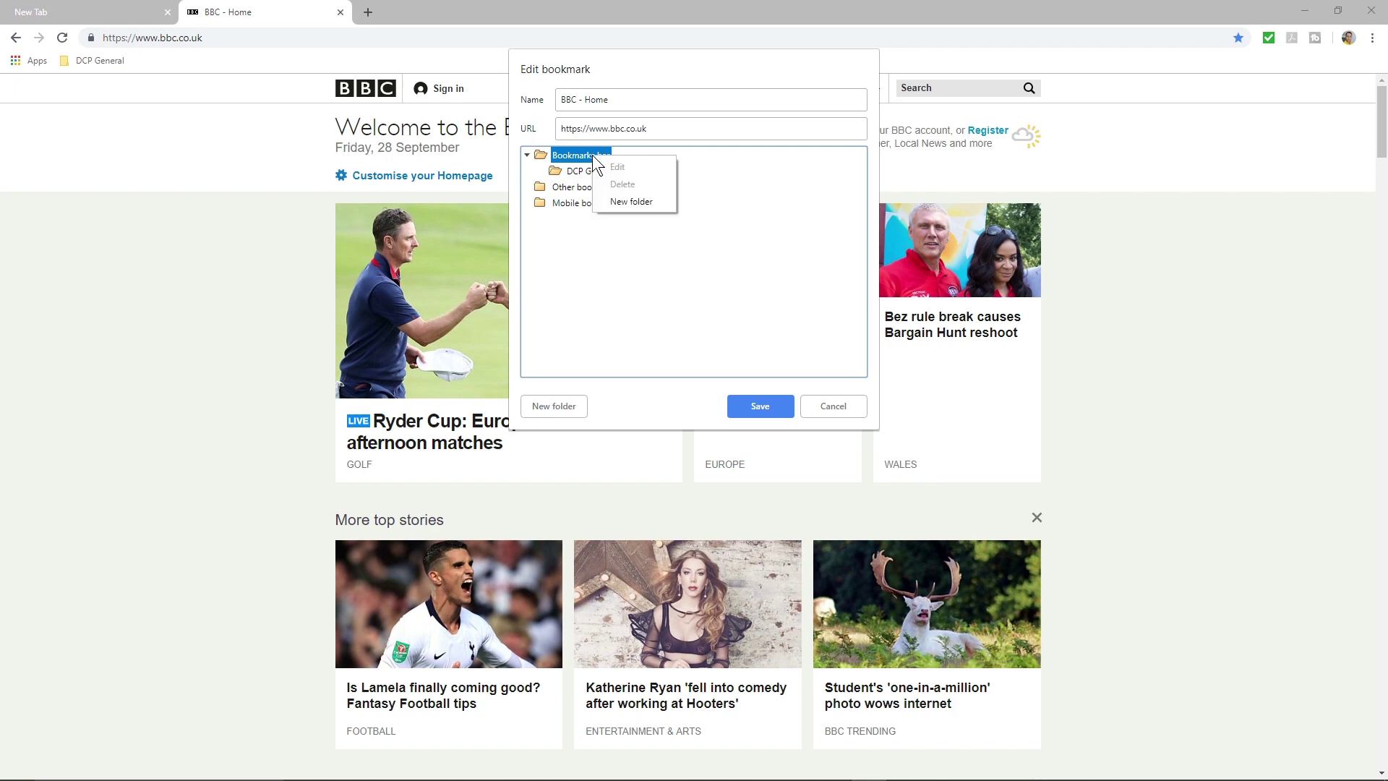
left_click(627, 197)
type("News")
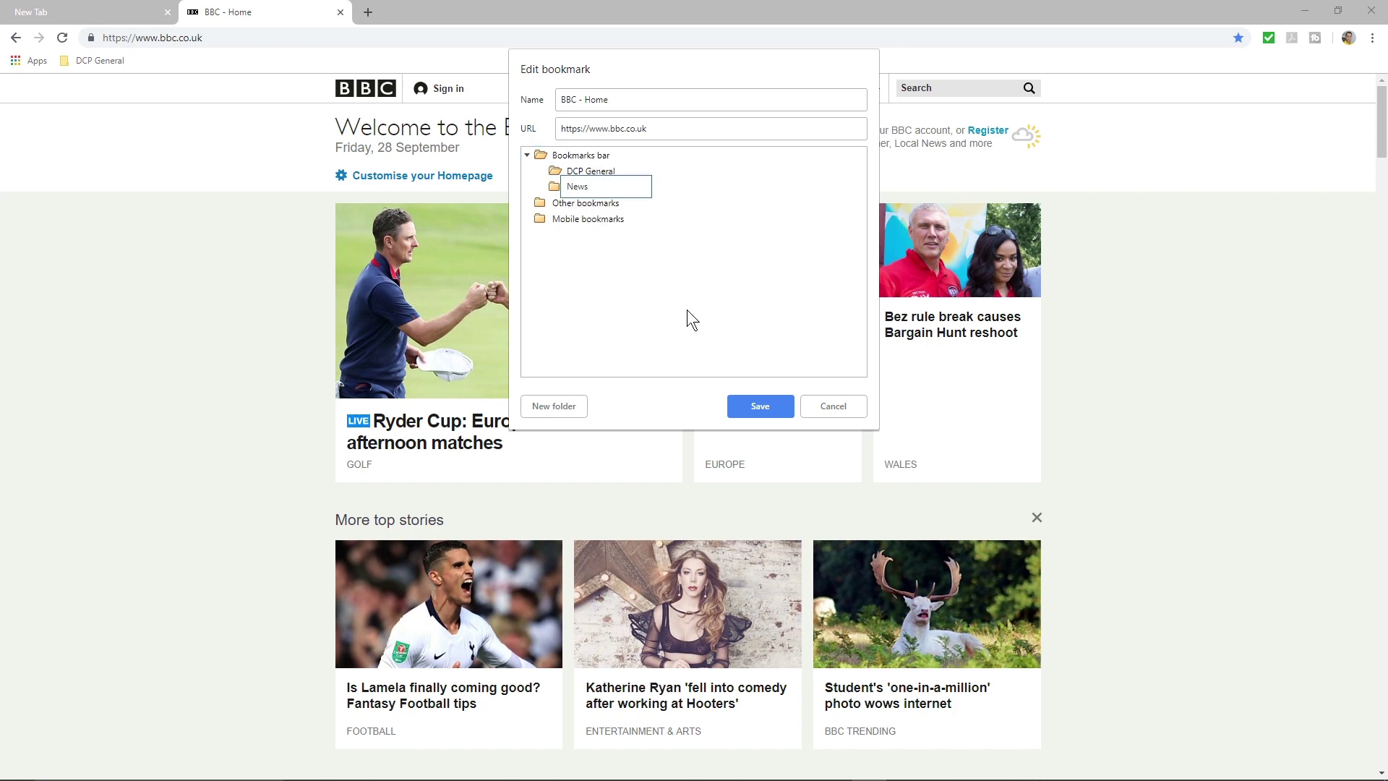
key("Return")
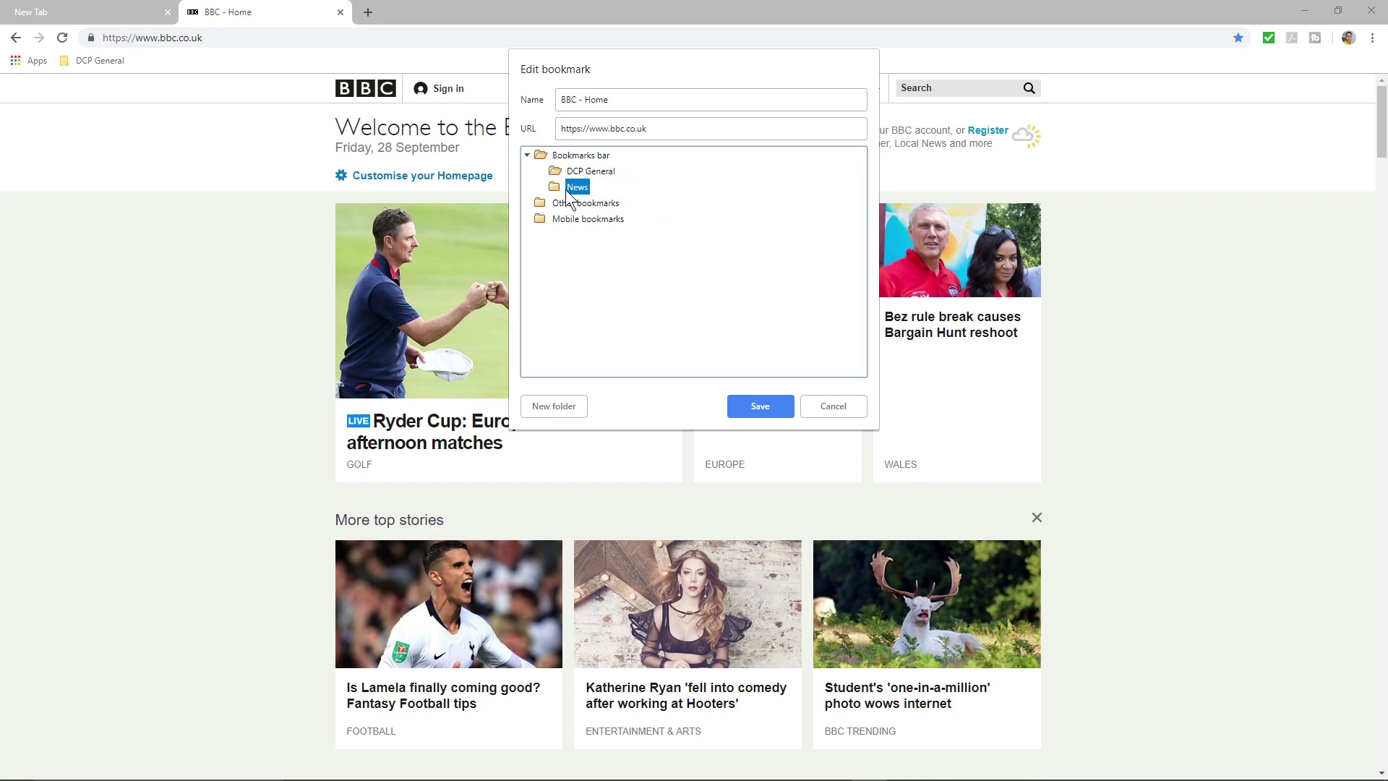
left_click(752, 406)
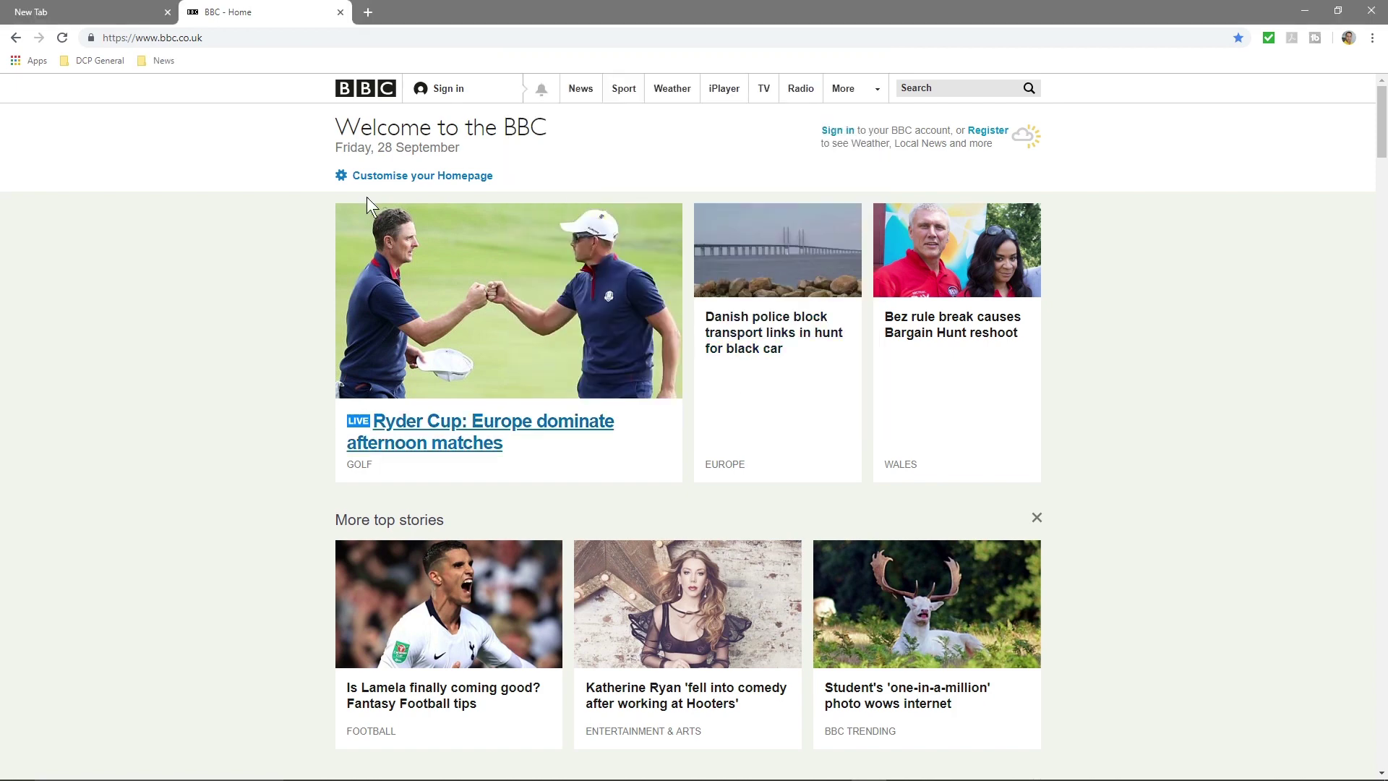
left_click(160, 61)
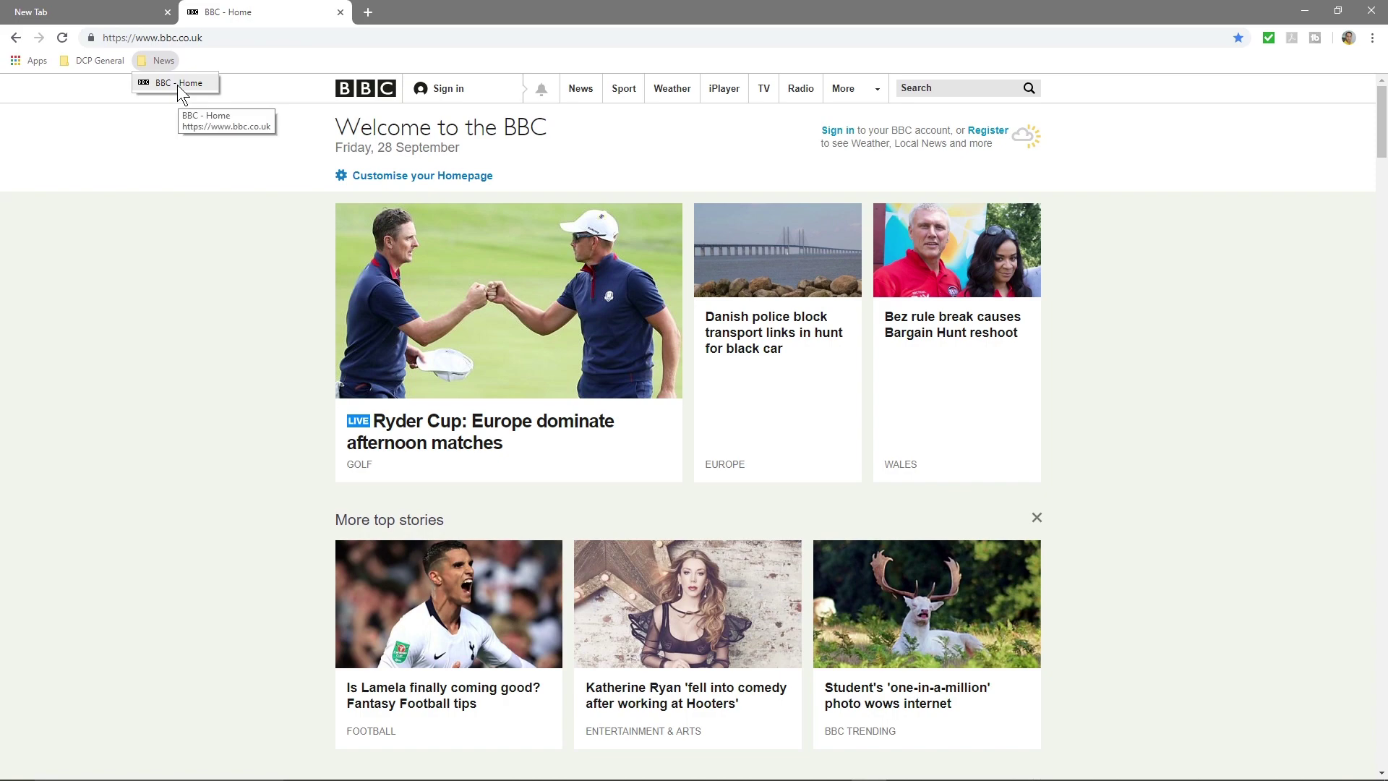
Step: Search 'cnn' in a new tab and open the CNN website
left_click(180, 83)
left_click(368, 13)
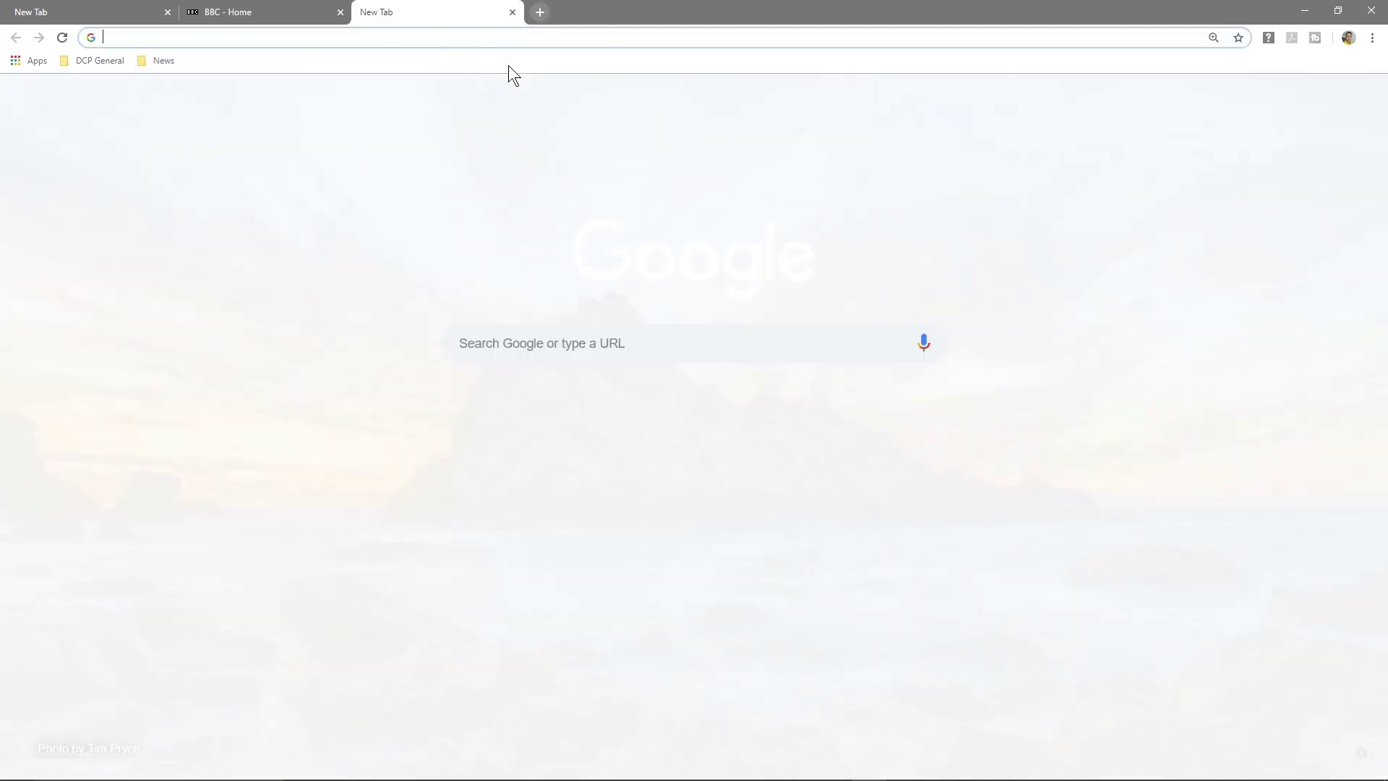
type("c")
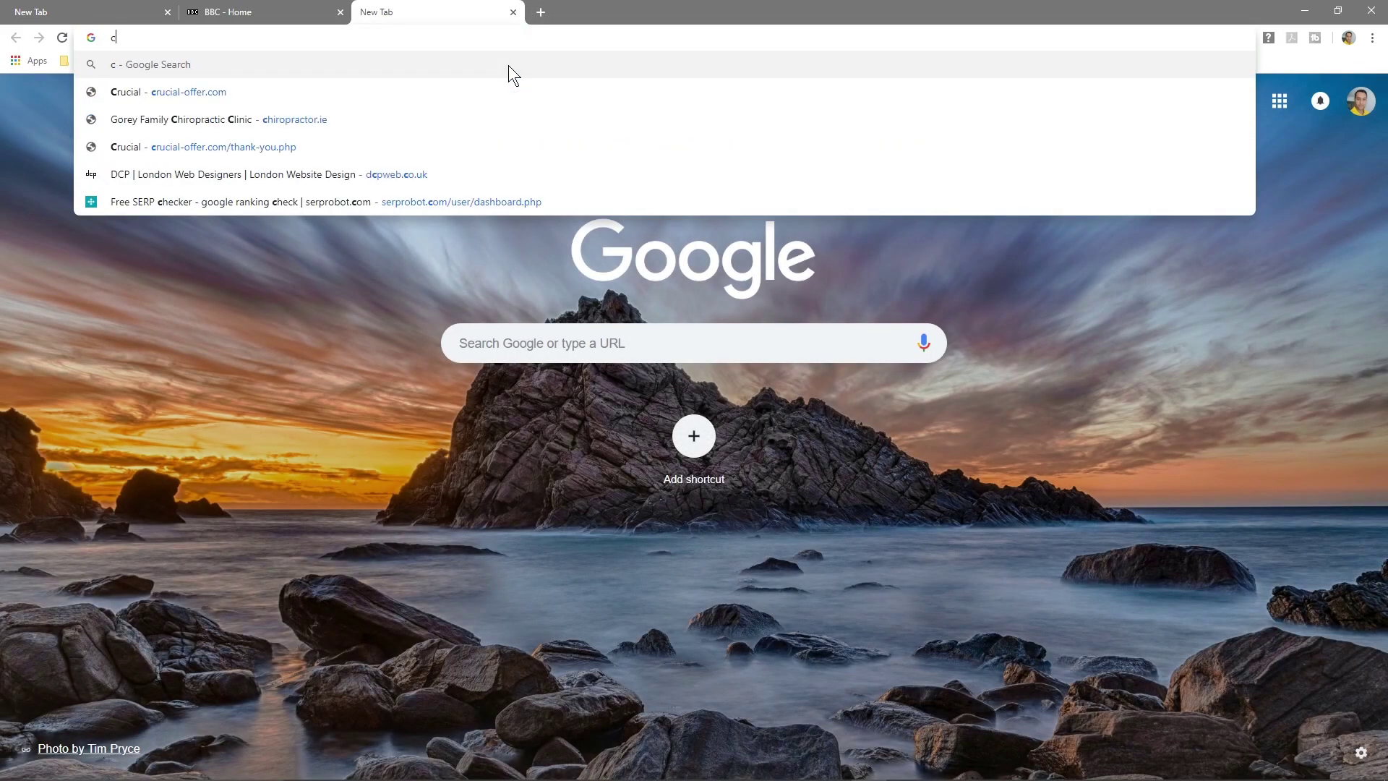
type("nn")
key("Return")
left_click(302, 243)
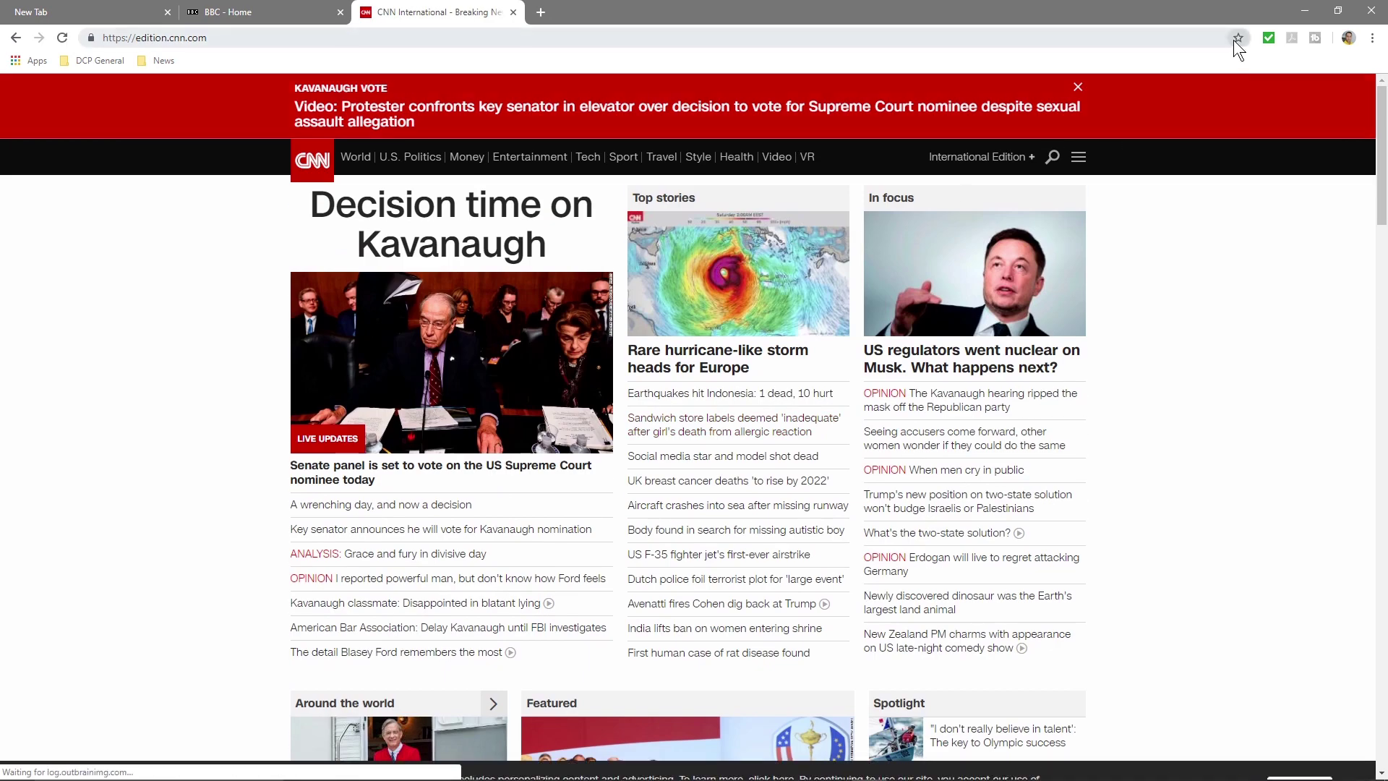
Step: Bookmark the CNN International page into the News folder
left_click(1236, 39)
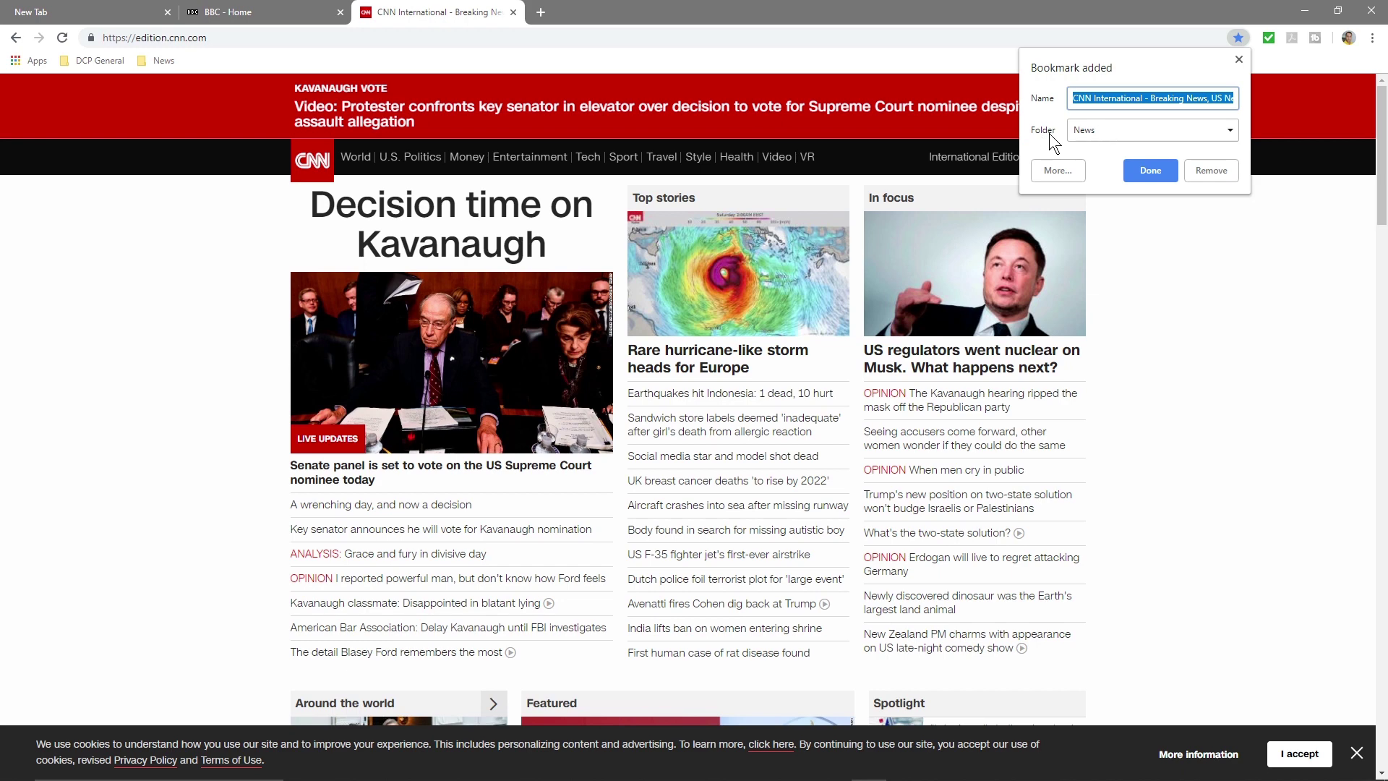
left_click(1087, 128)
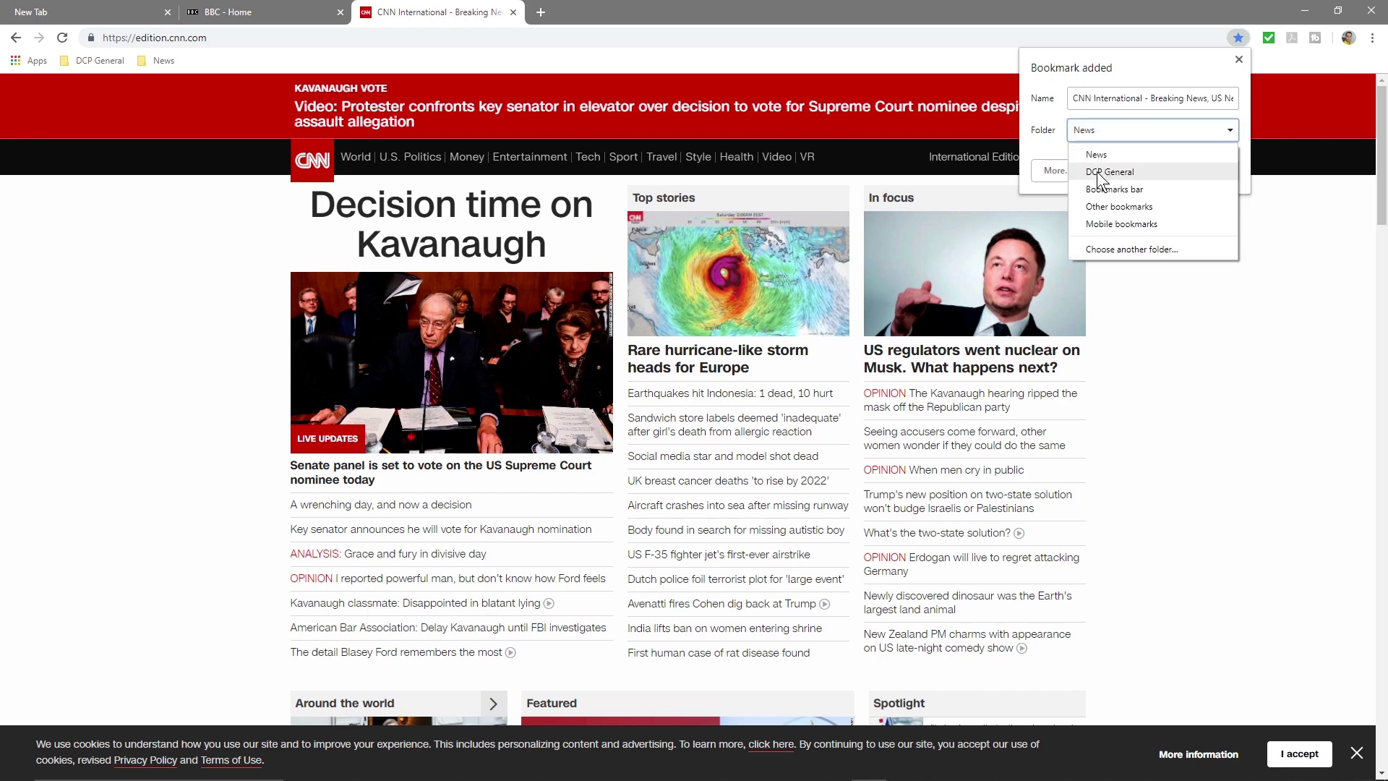
left_click(1092, 153)
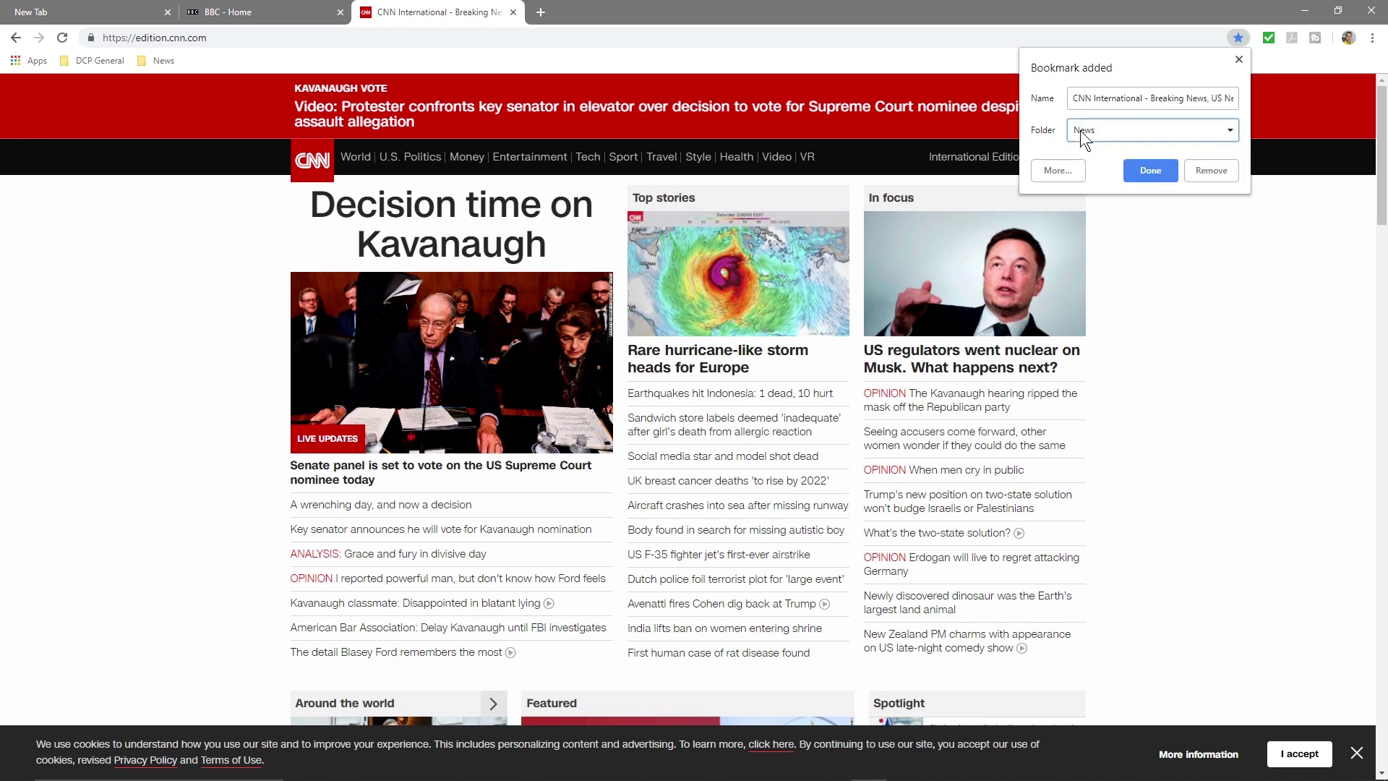
left_click(1161, 169)
left_click(502, 39)
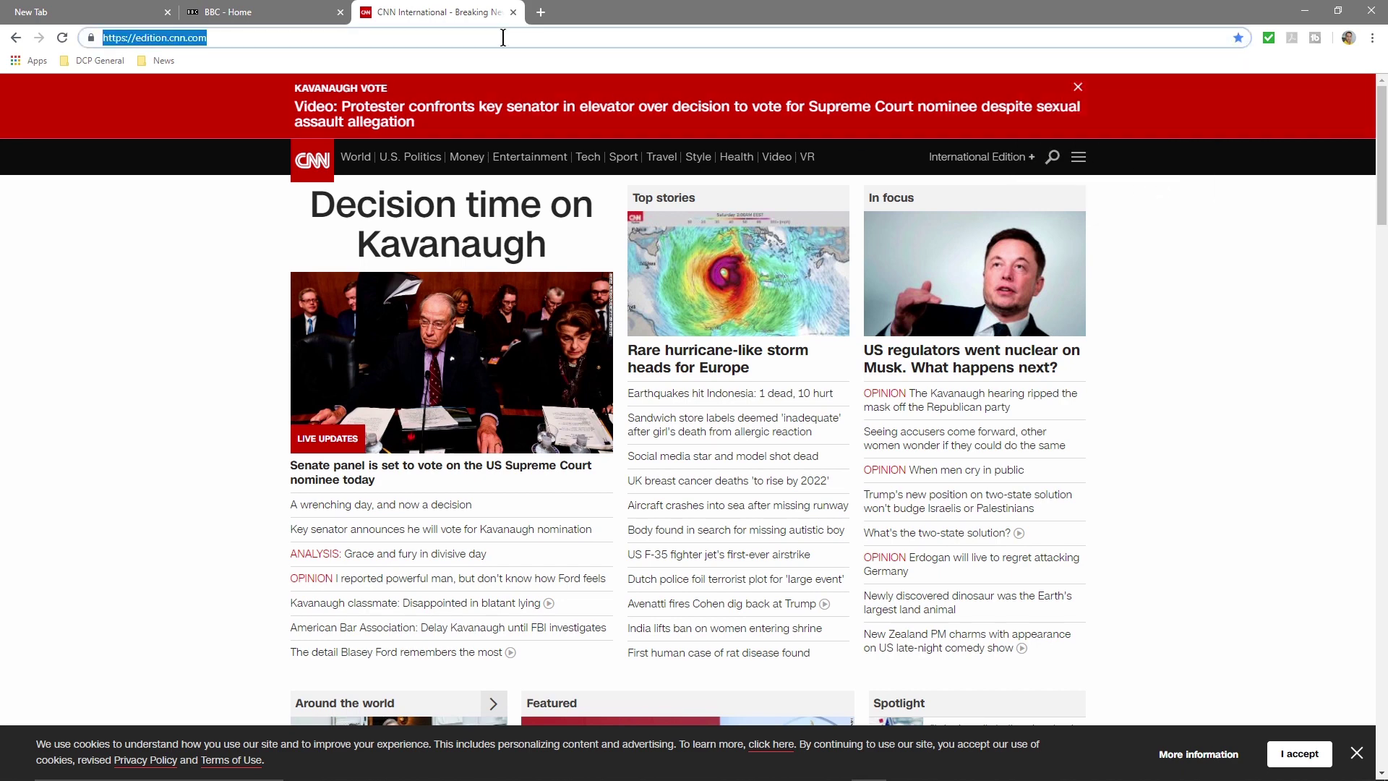
Step: Search 'itv news', open ITV News, accept its cookies and bookmark it into News
type("itv news")
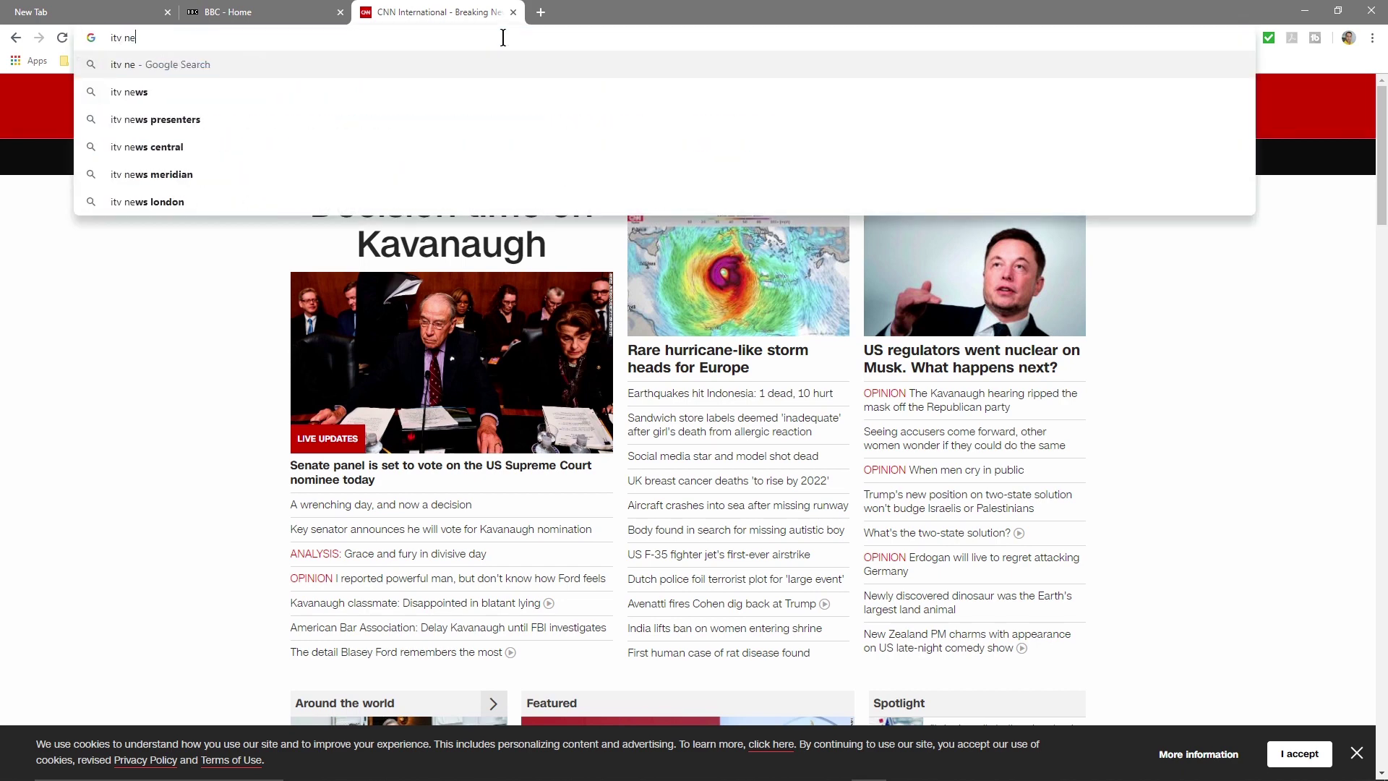
key("Return")
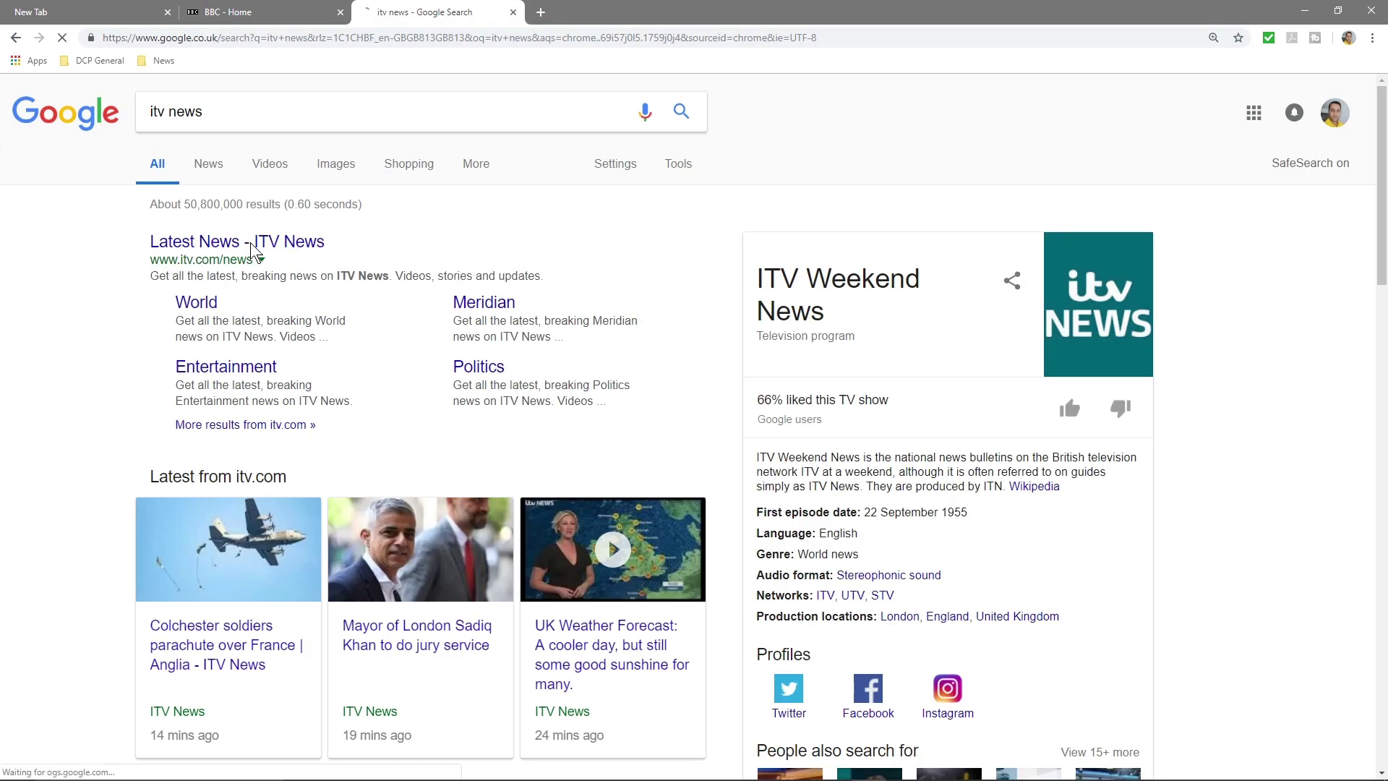
left_click(266, 242)
left_click(671, 517)
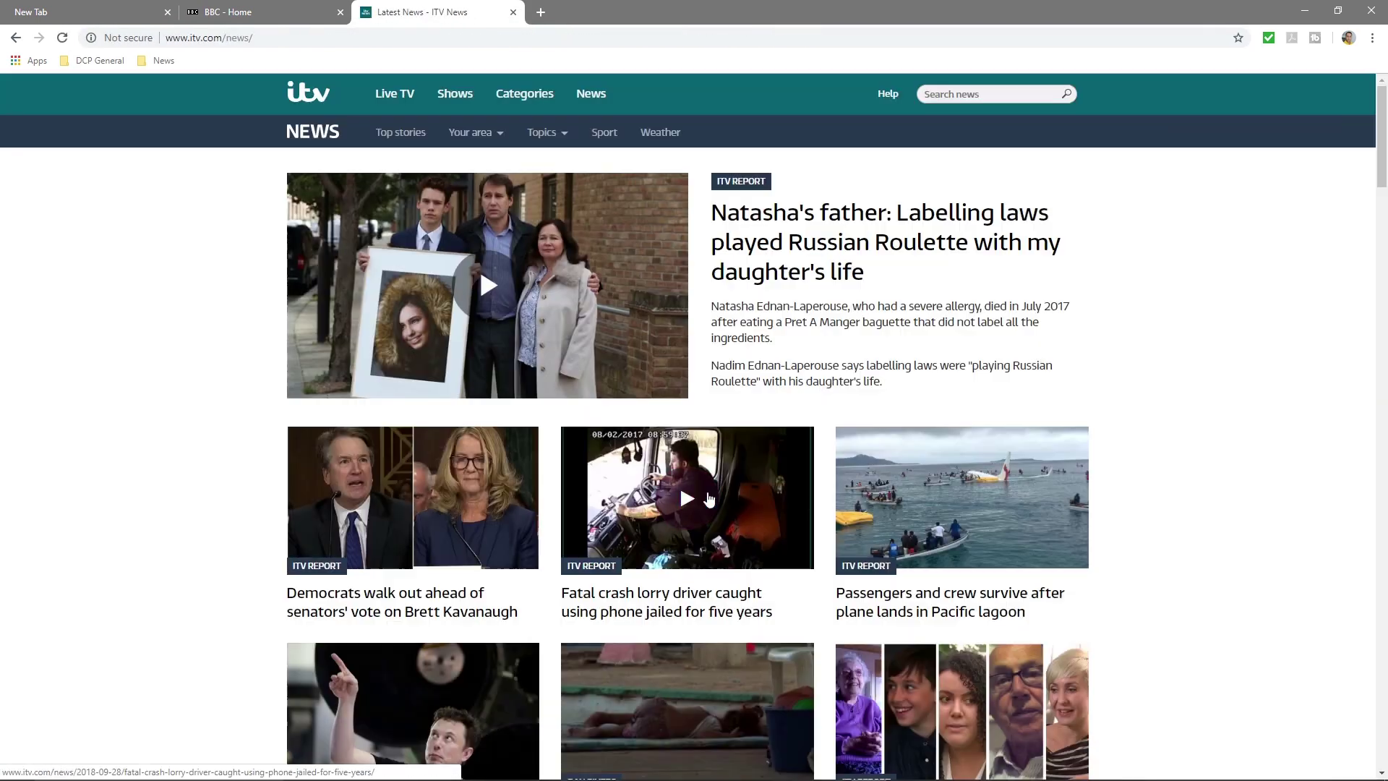
left_click(1238, 38)
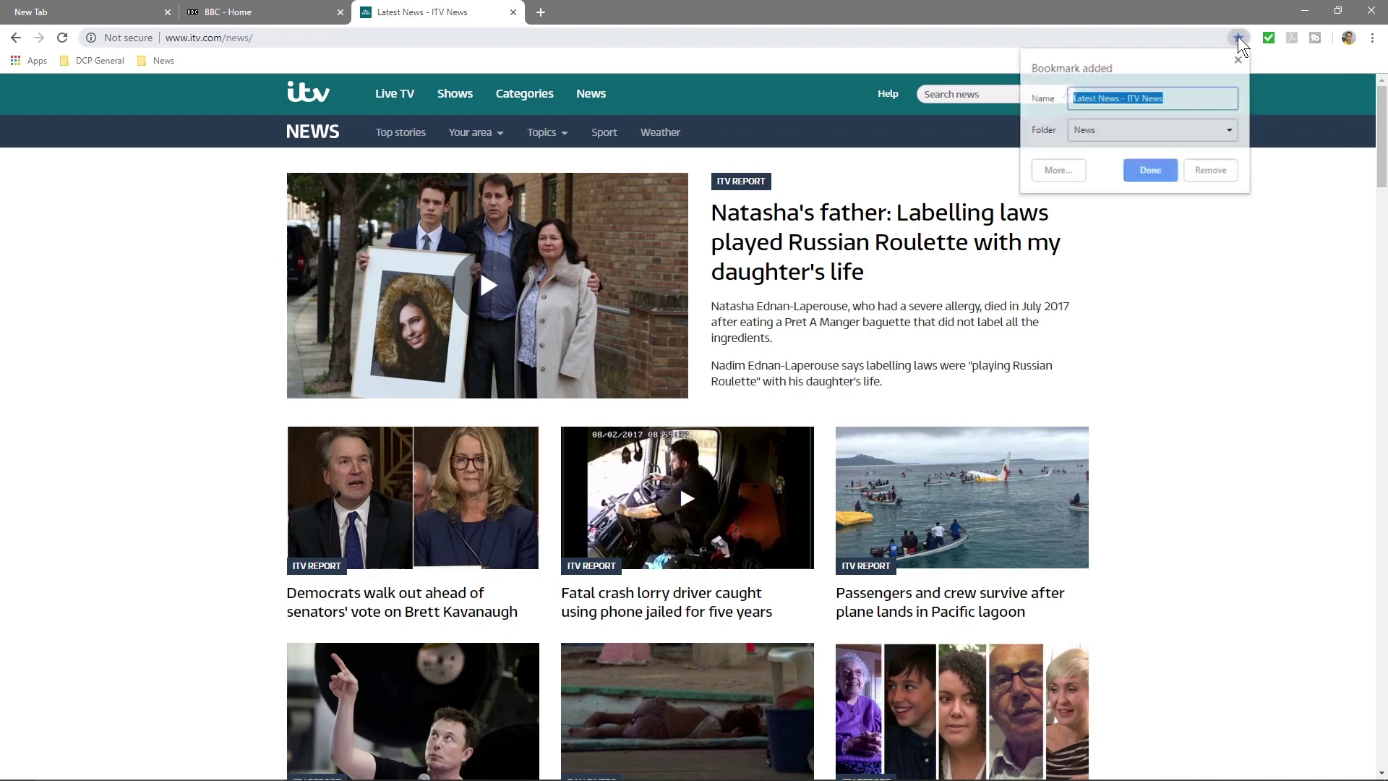
left_click(1149, 179)
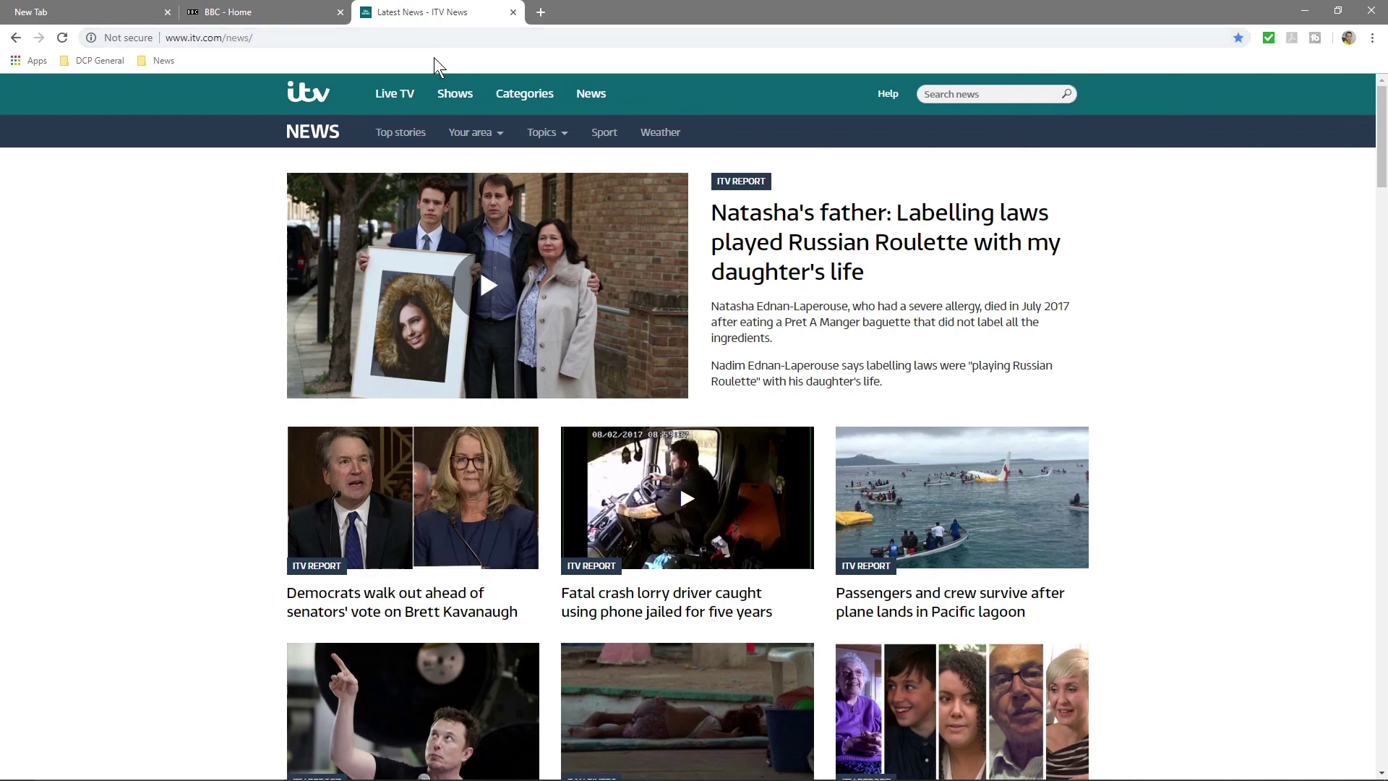
Step: Search 'metro' in a new tab, open the Metro site and bookmark it into News
left_click(541, 11)
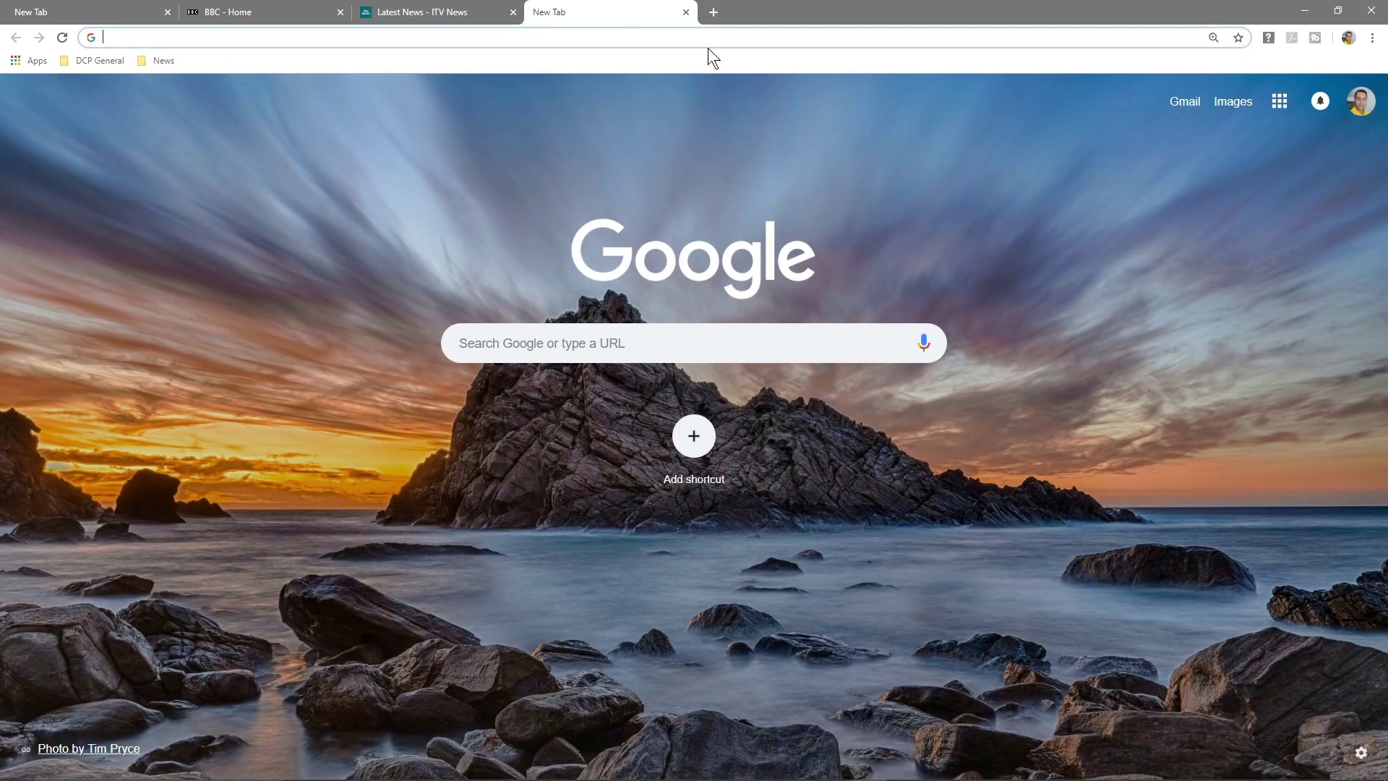
type("metro")
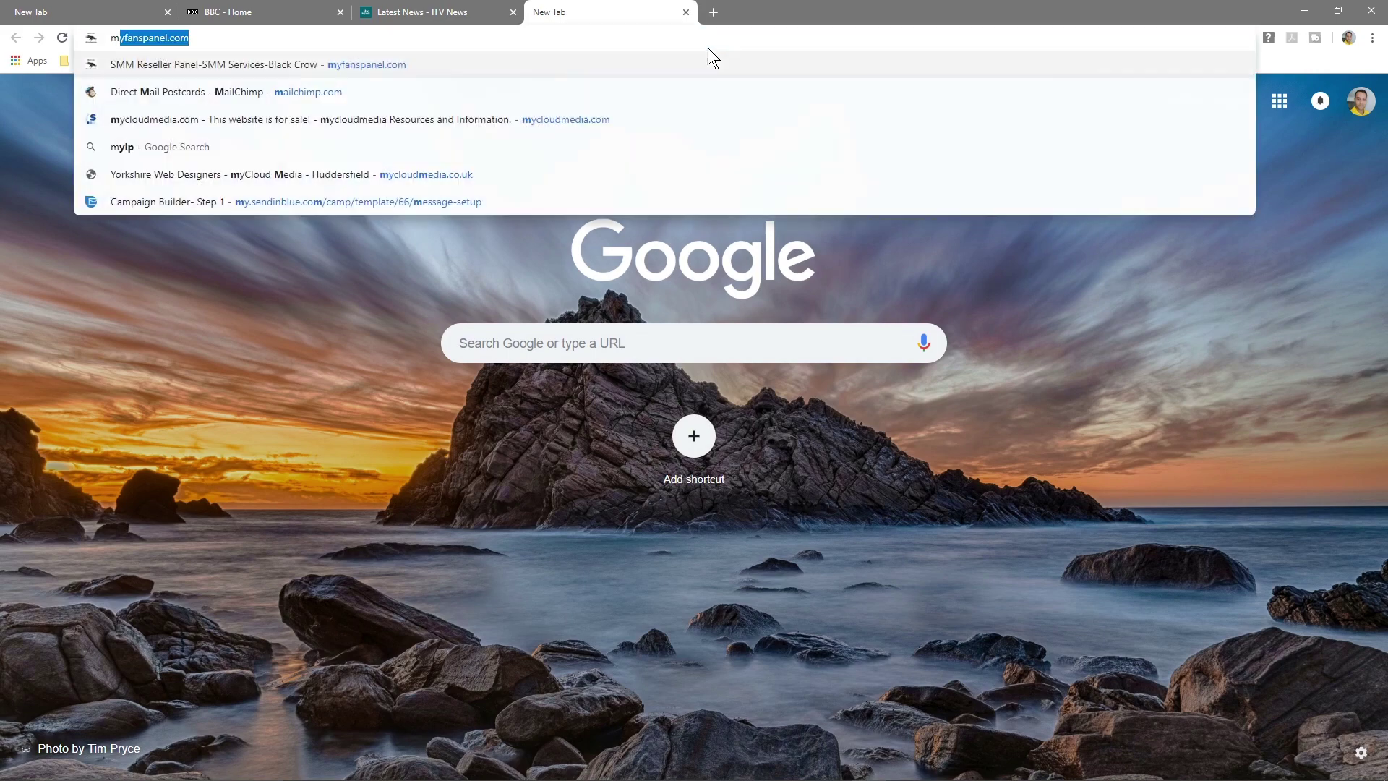
key("Return")
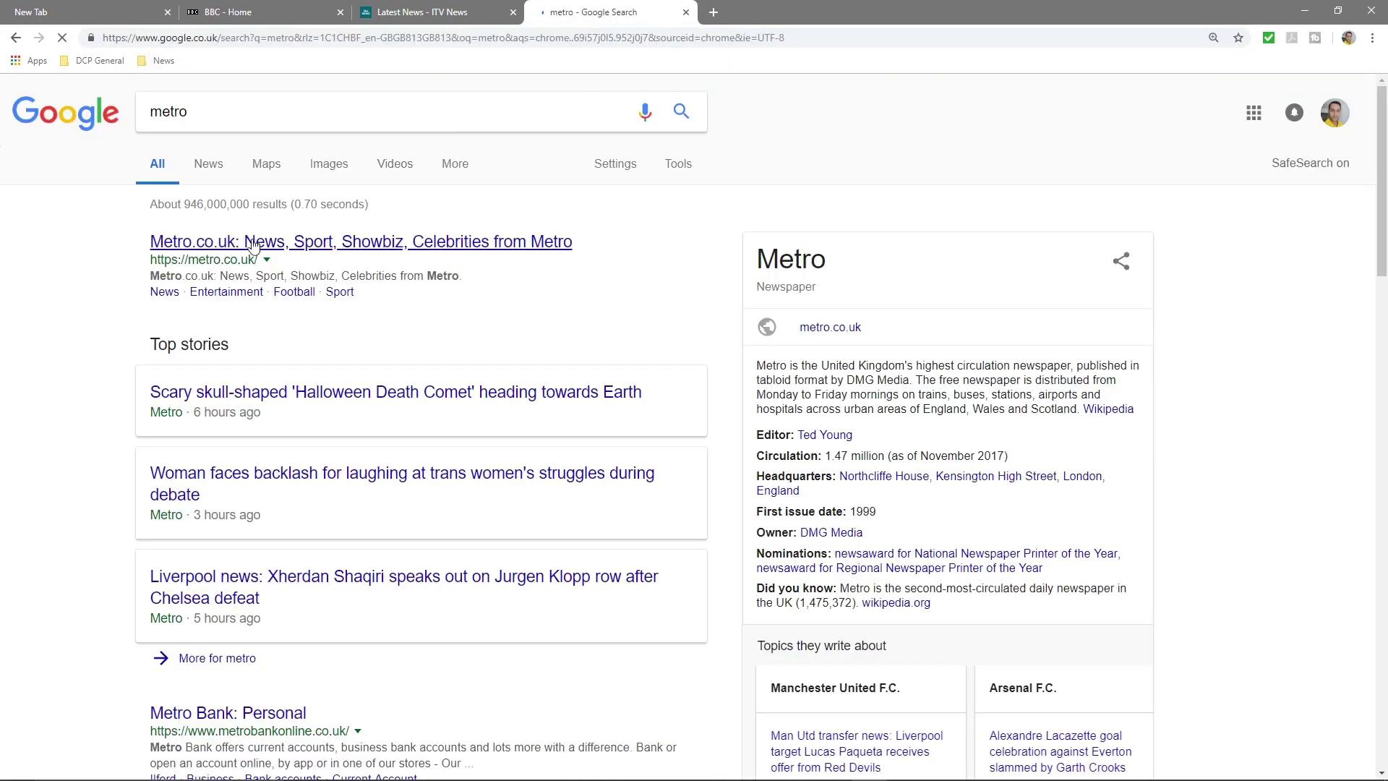
left_click(470, 239)
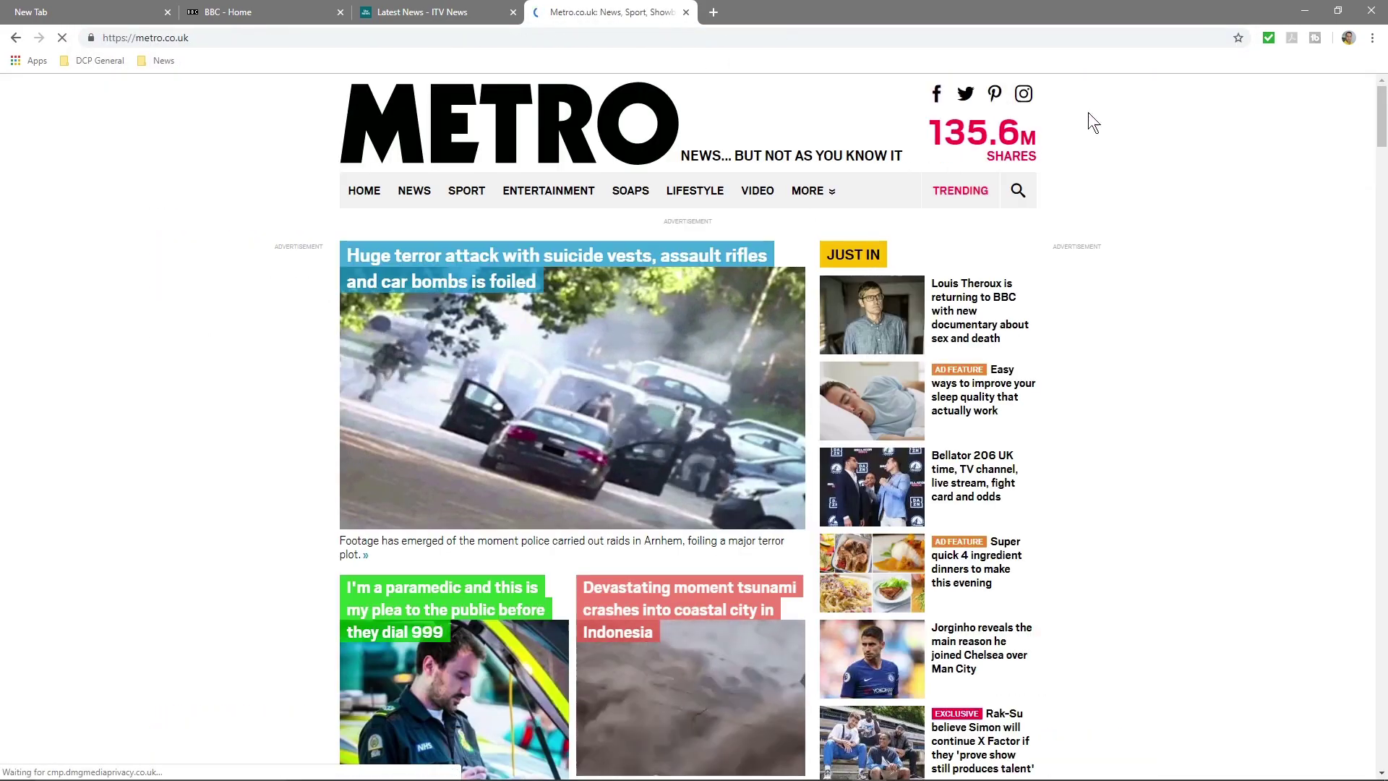
left_click(1238, 38)
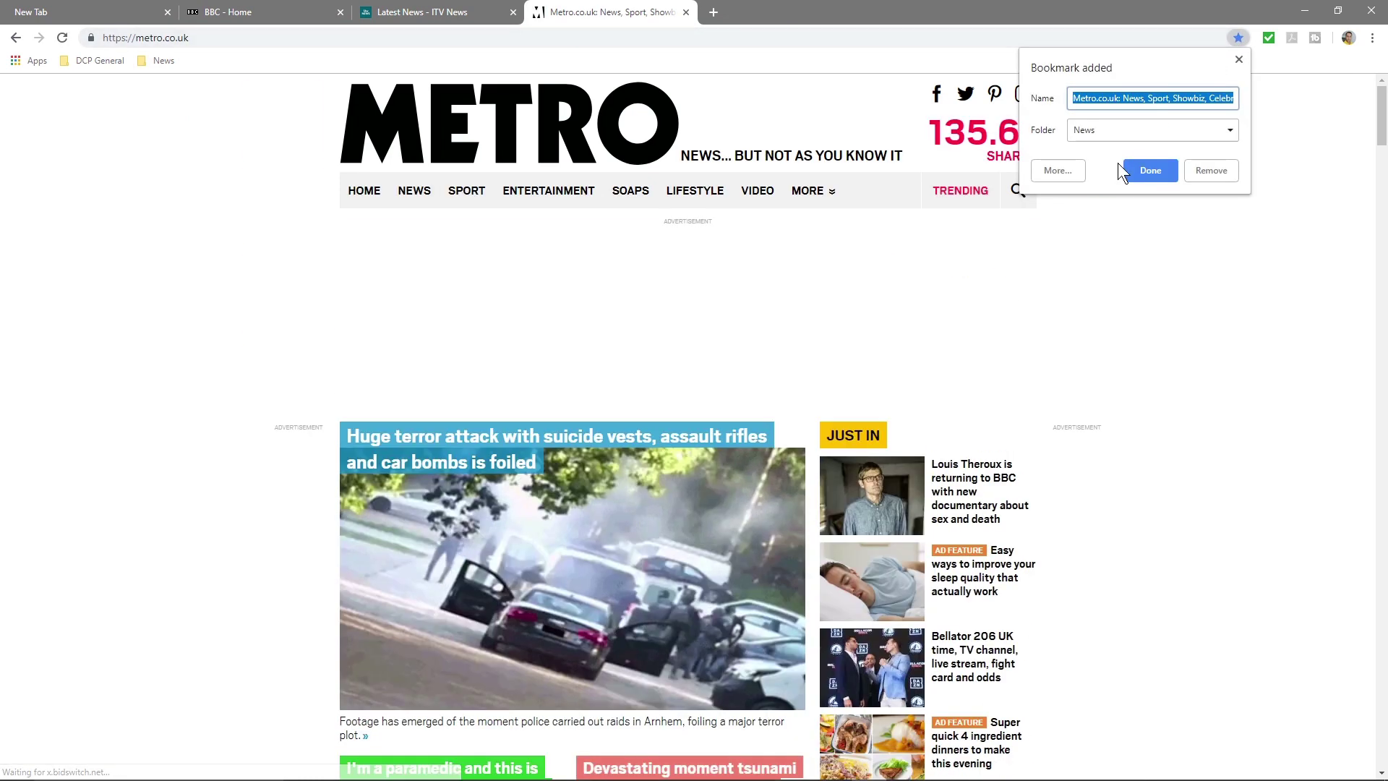
left_click(1150, 169)
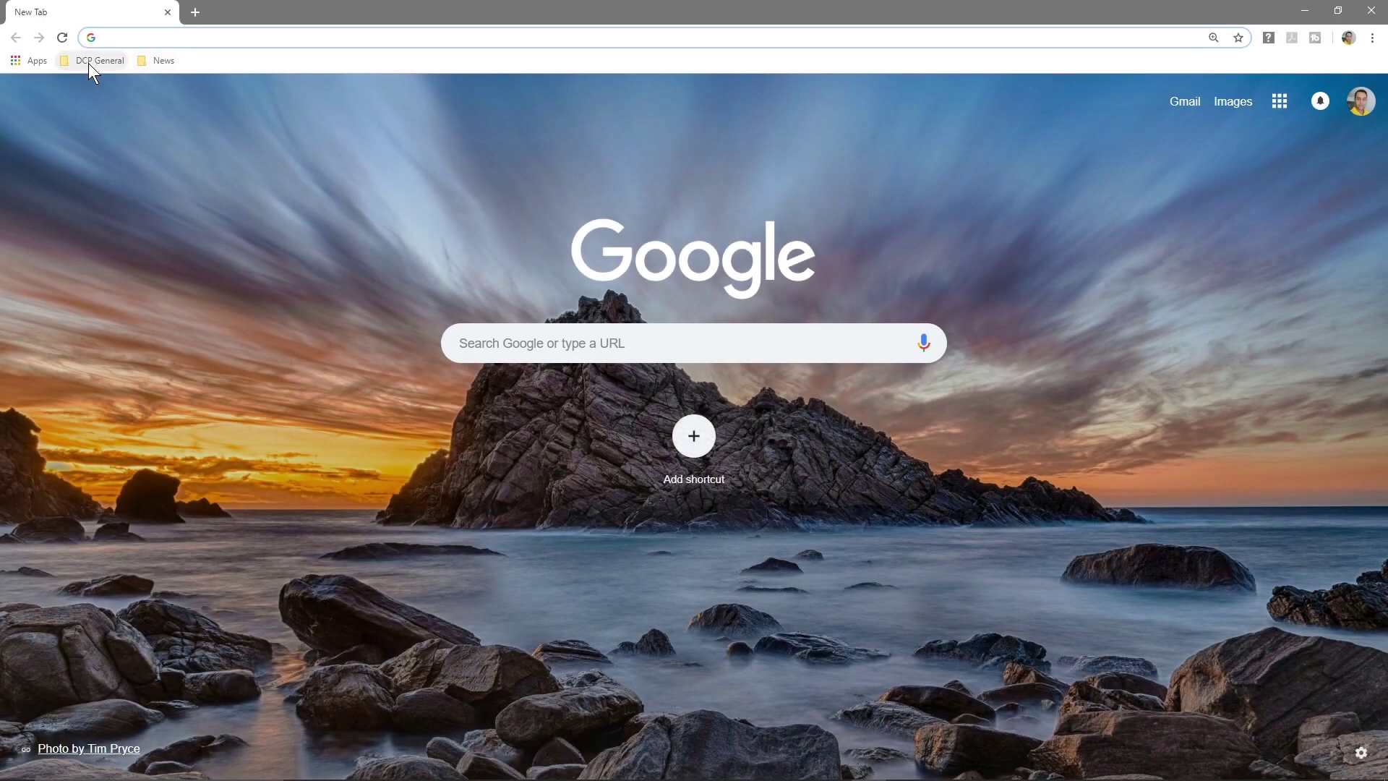
Step: Open all four News bookmarks (BBC, CNN, ITV News, Metro) in separate tabs
left_click(162, 63)
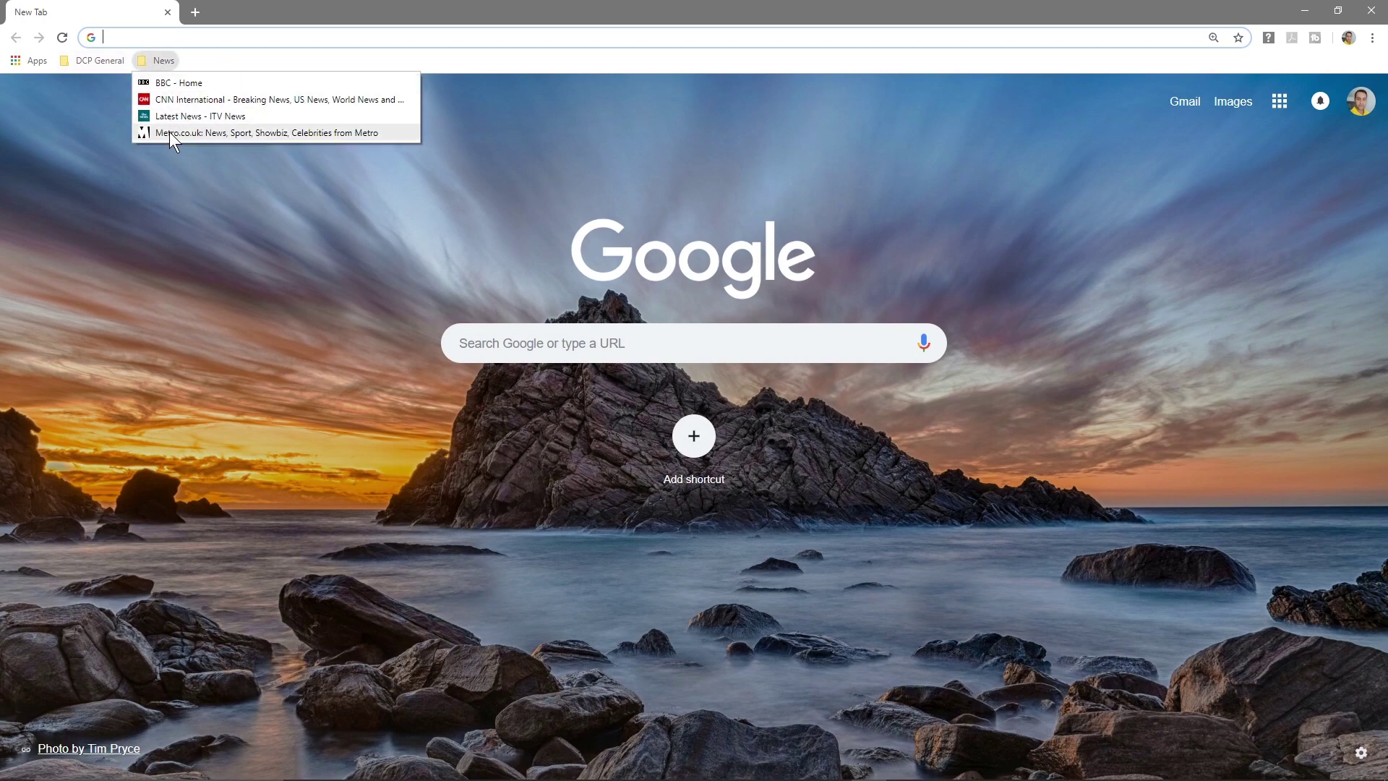
right_click(159, 61)
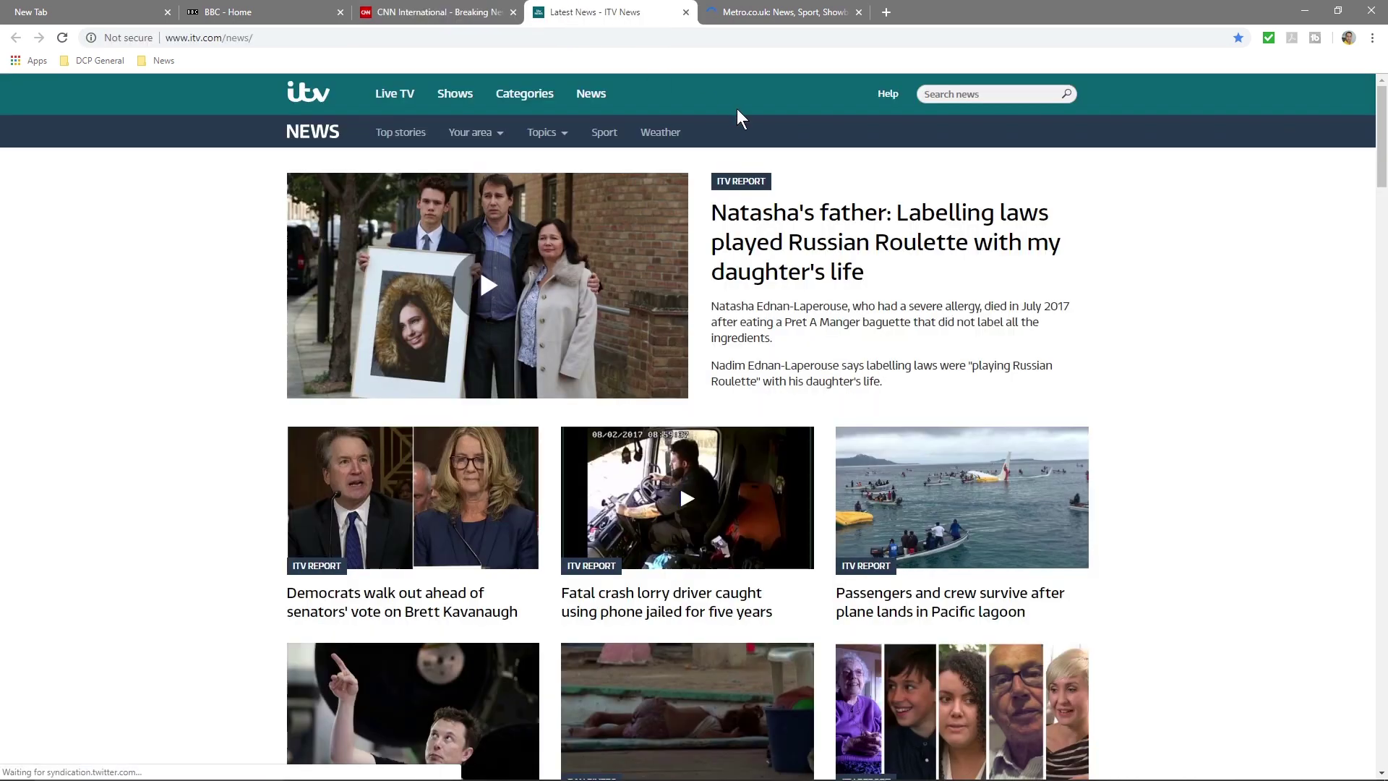
left_click(793, 13)
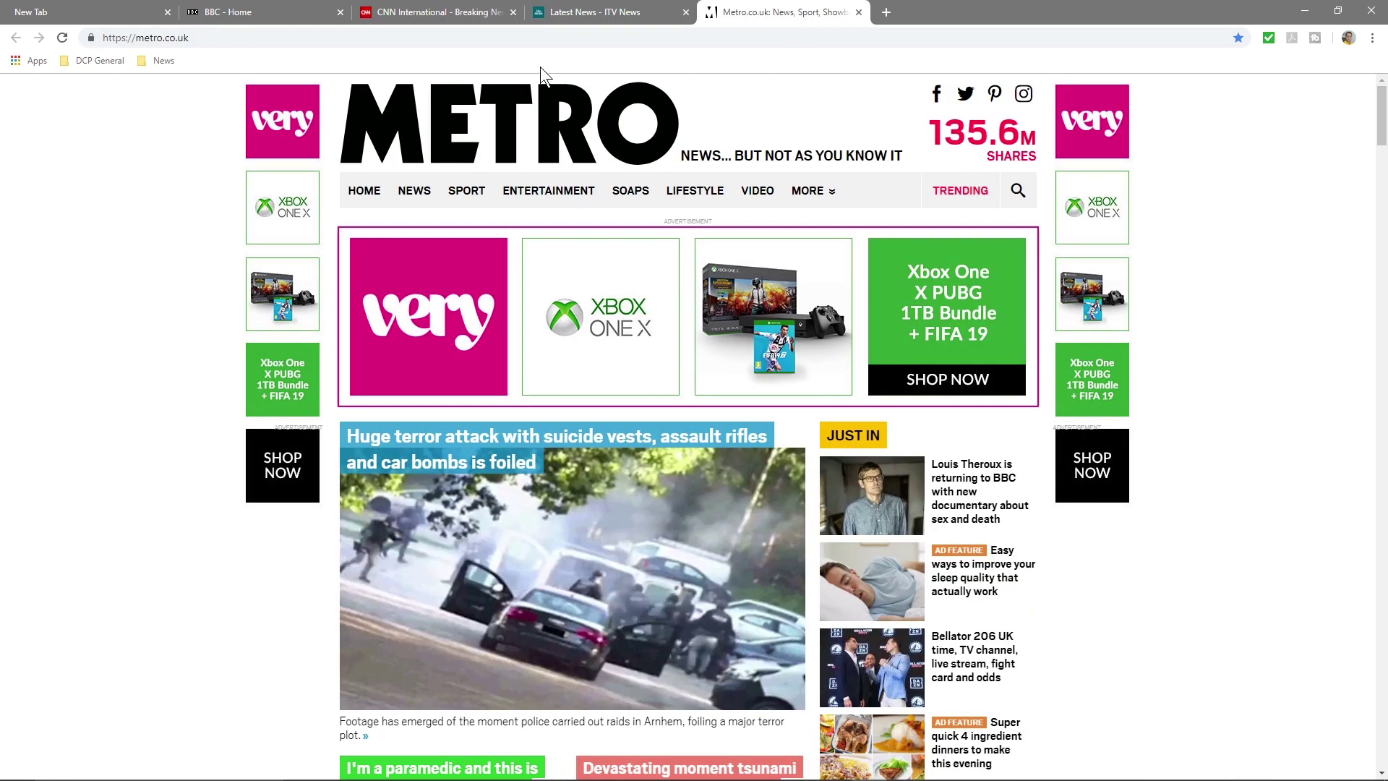
right_click(803, 10)
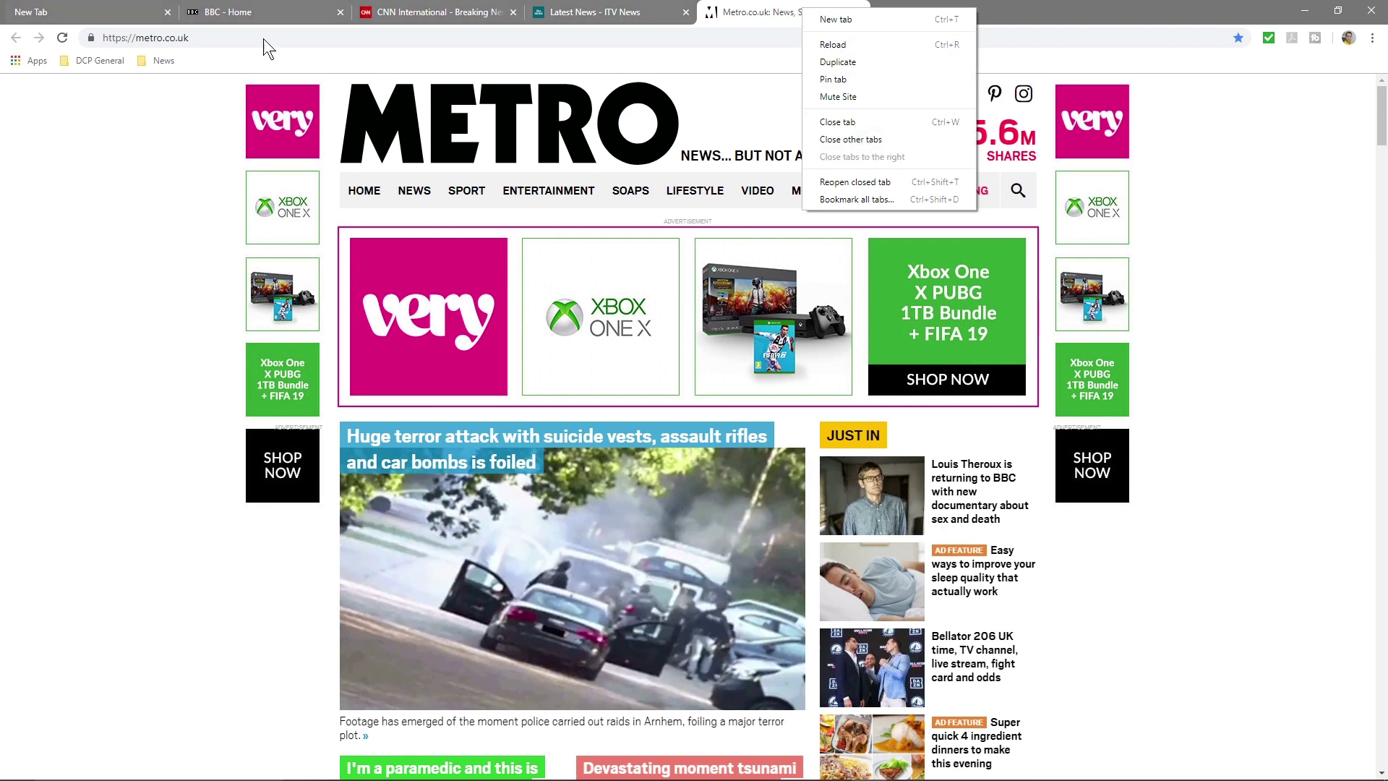
Step: Close every tab except BBC - Home
left_click(241, 15)
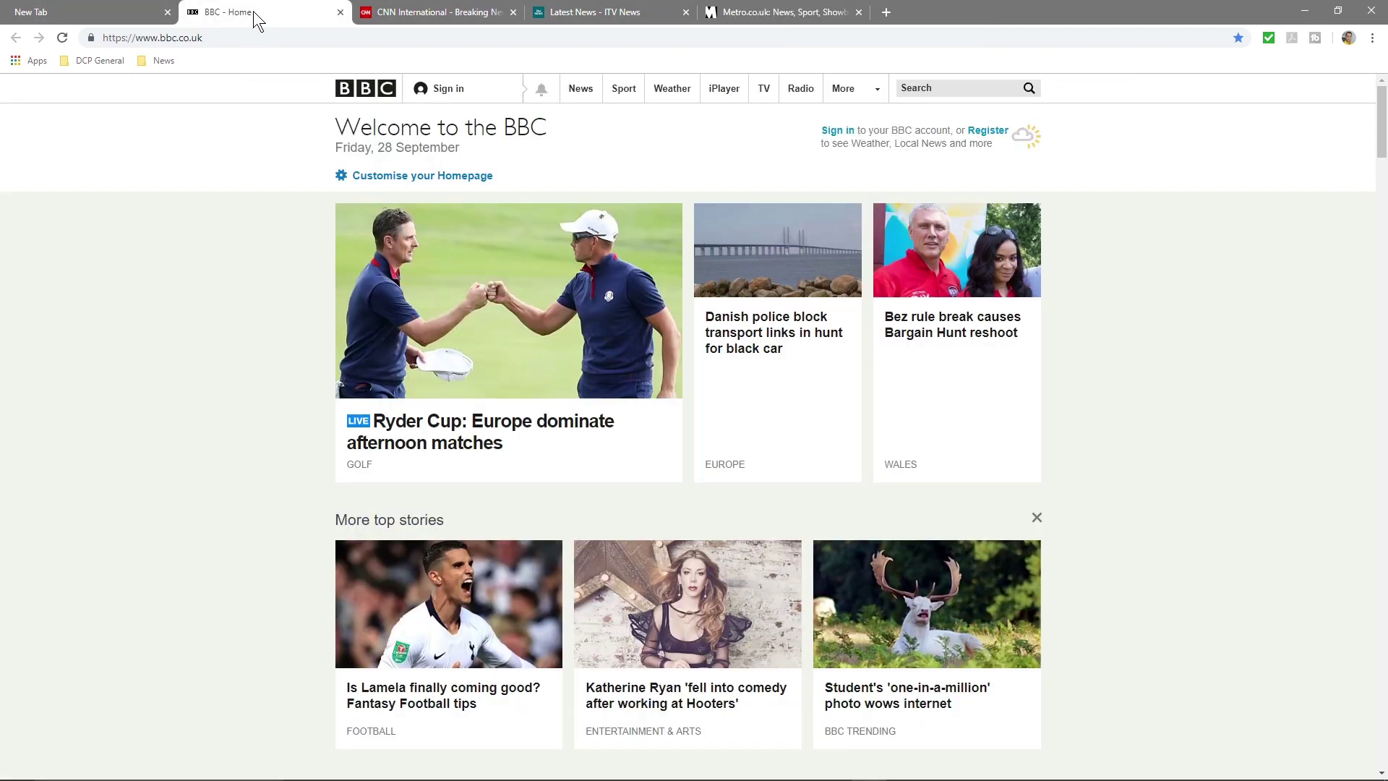
right_click(254, 12)
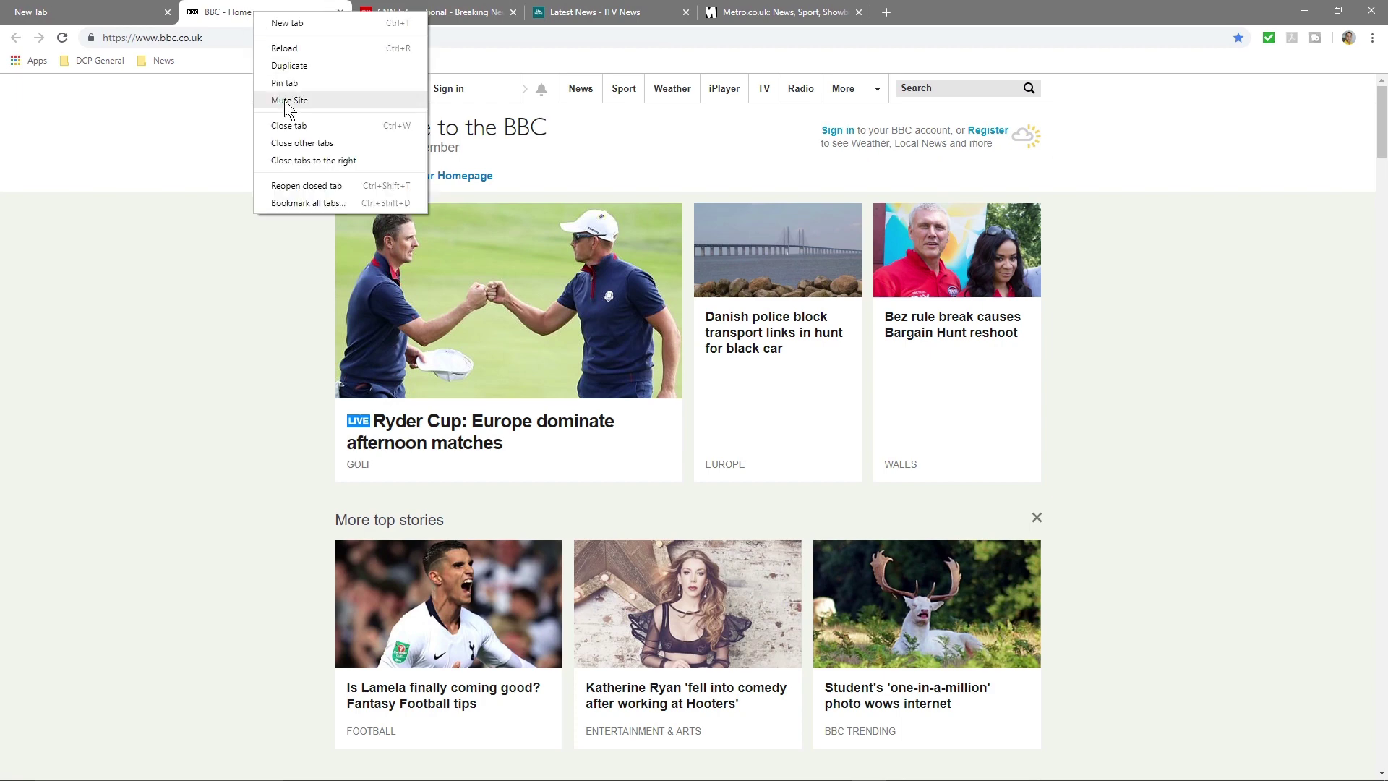
left_click(307, 141)
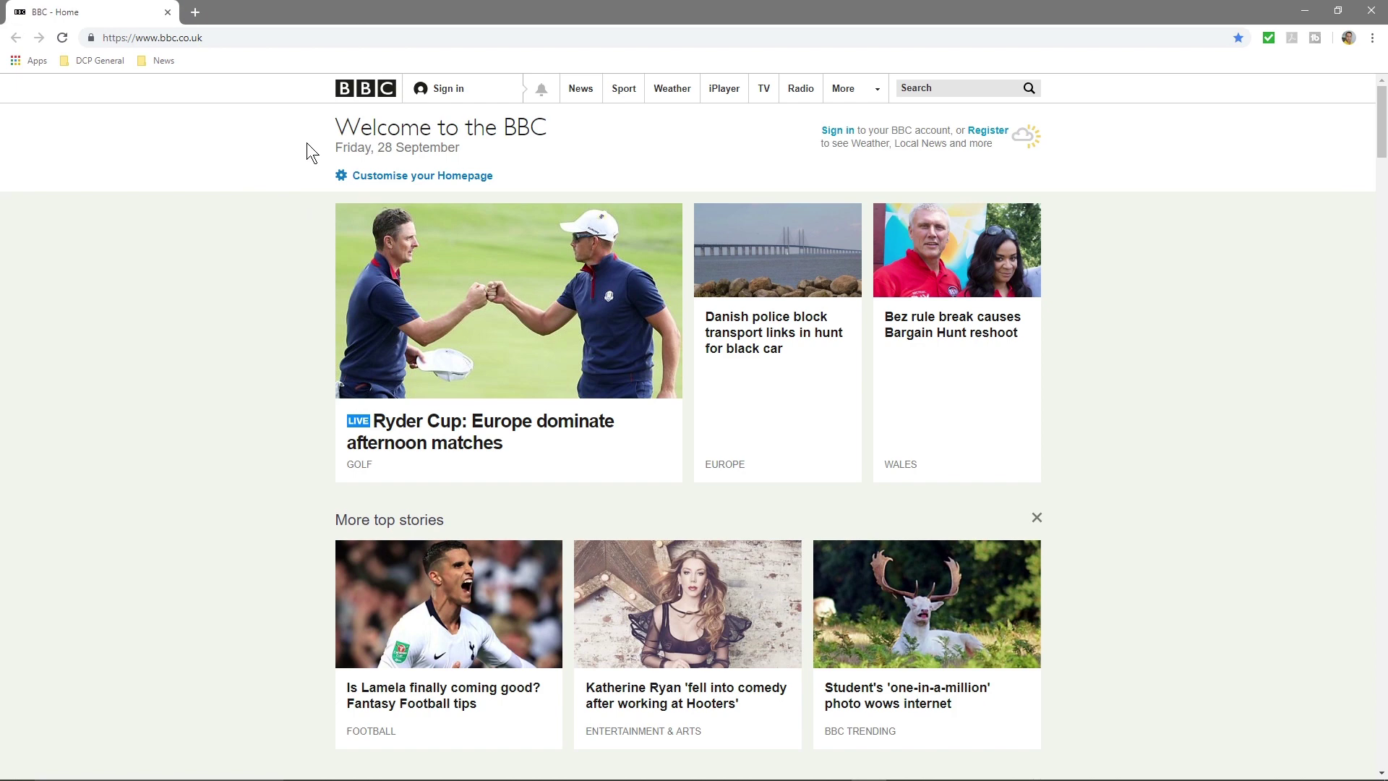
Step: Check the contents of the News and DCP General bookmark folders
left_click(164, 61)
left_click(218, 292)
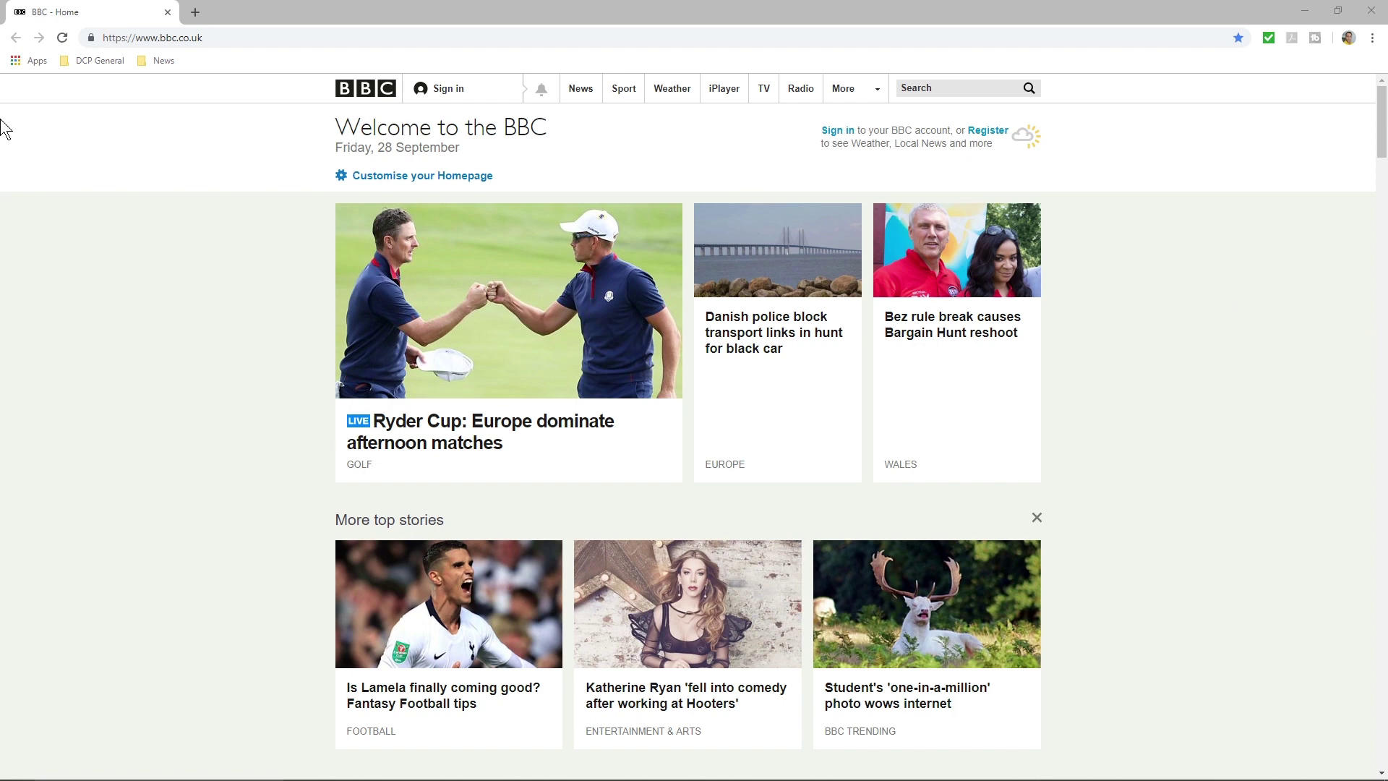
left_click(107, 64)
left_click(107, 63)
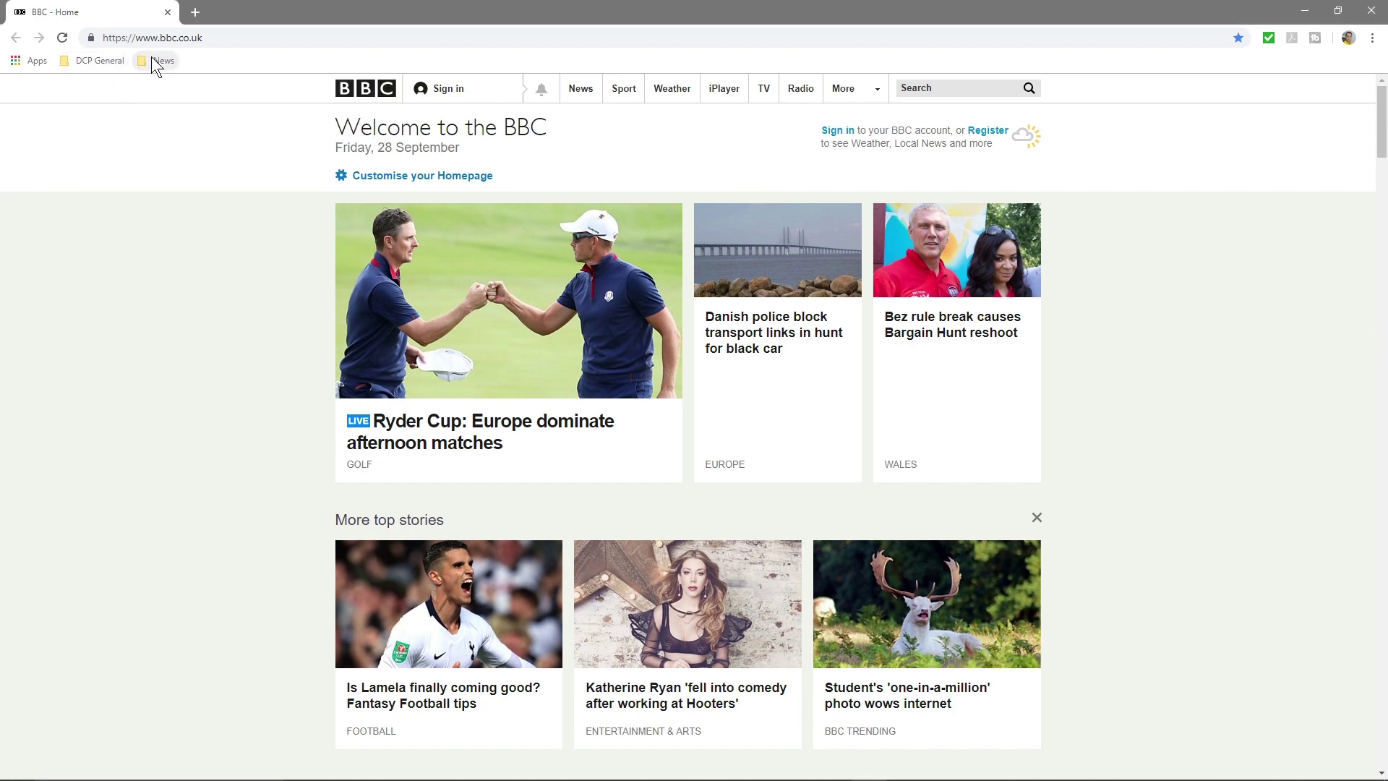